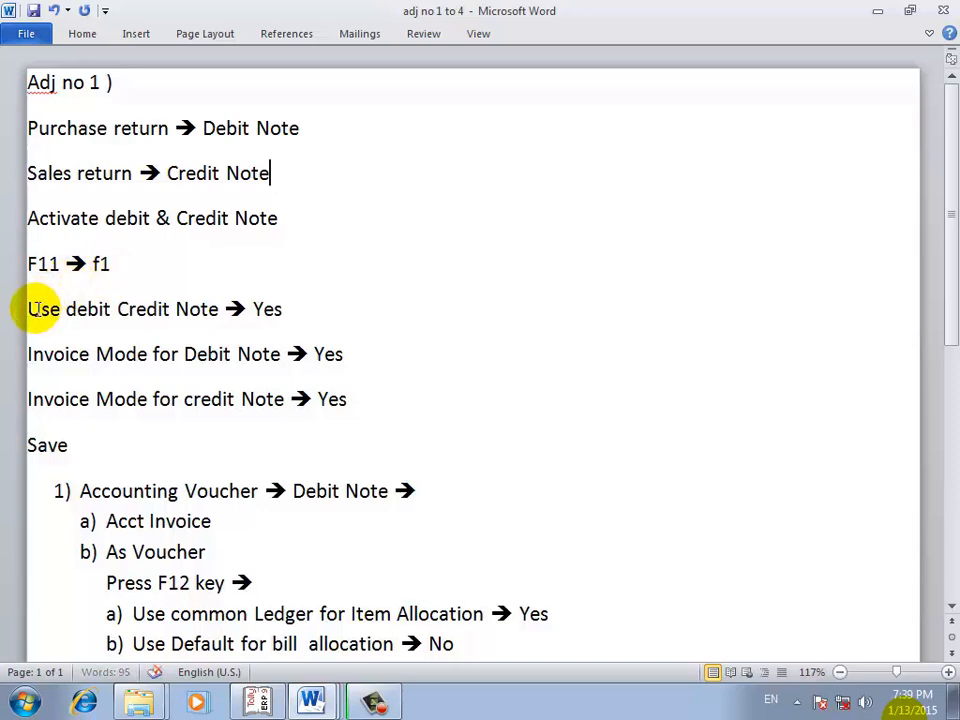
- Read the notes on activating debit and credit notes, highlighting the lines from F11 to invoice mode for credit note
left_click_drag(32, 303, 257, 305)
left_click(304, 315)
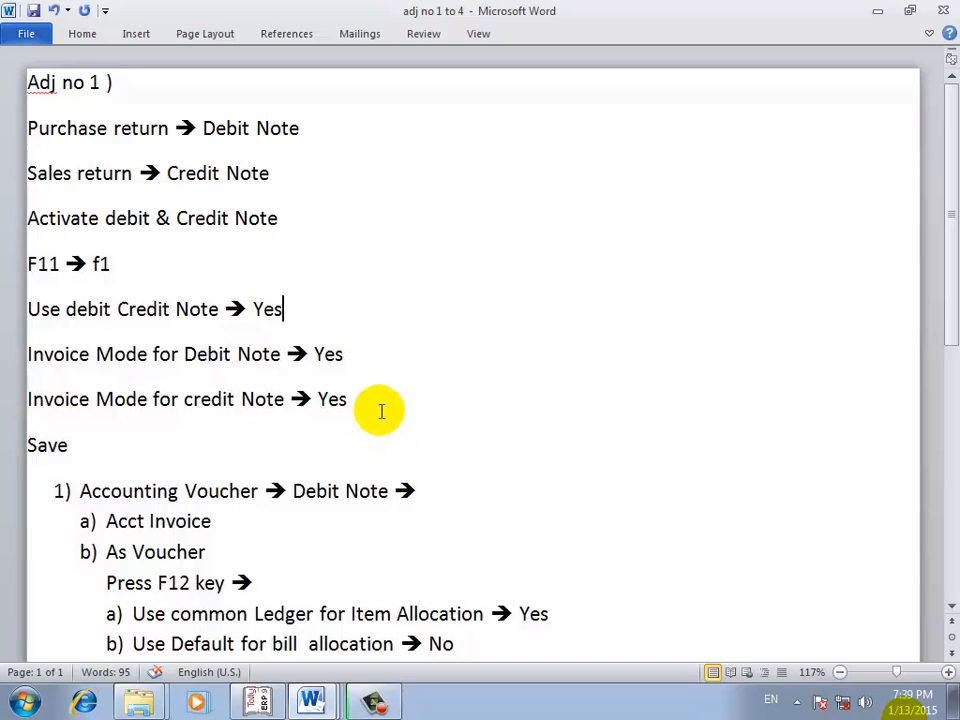
left_click_drag(380, 409, 45, 275)
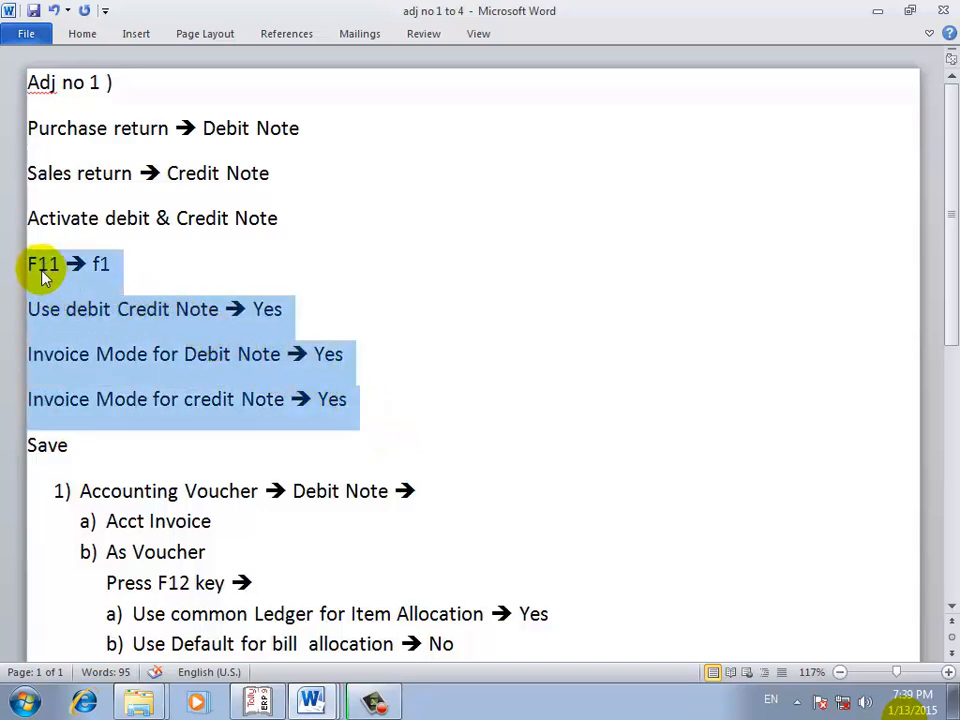
- Switch to Tally.ERP 9, check accounting voucher entry for the Credit Note and Debit Note types, and return to the gateway
left_click(260, 704)
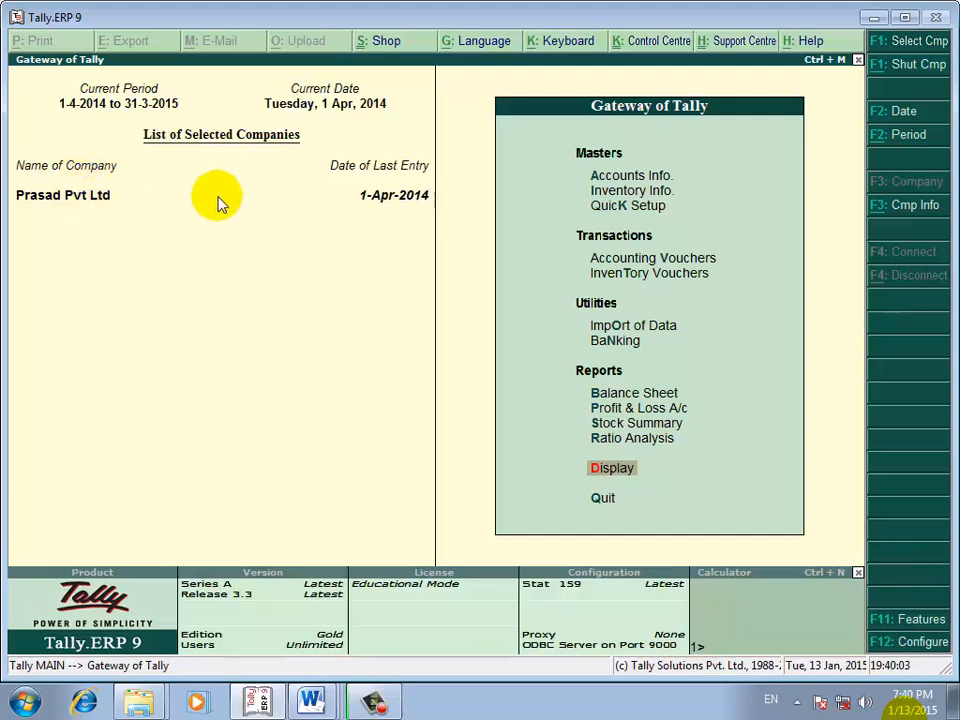
key("Up")
key("Up")
key("Up")
key("Up")
key("Up")
key("Up")
key("Up")
key("Up")
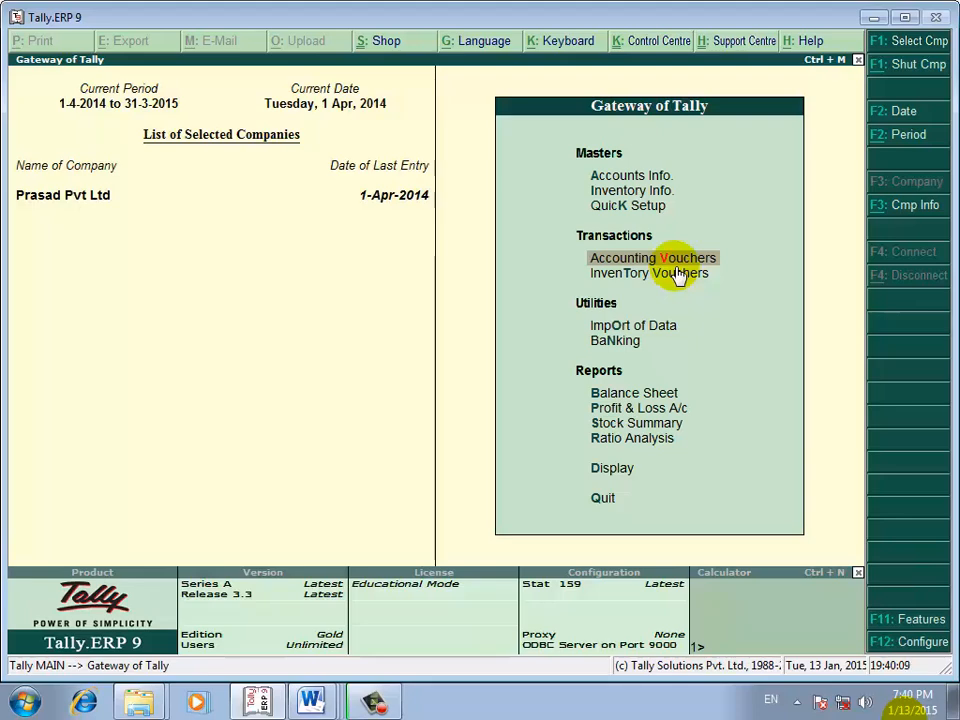
key("Return")
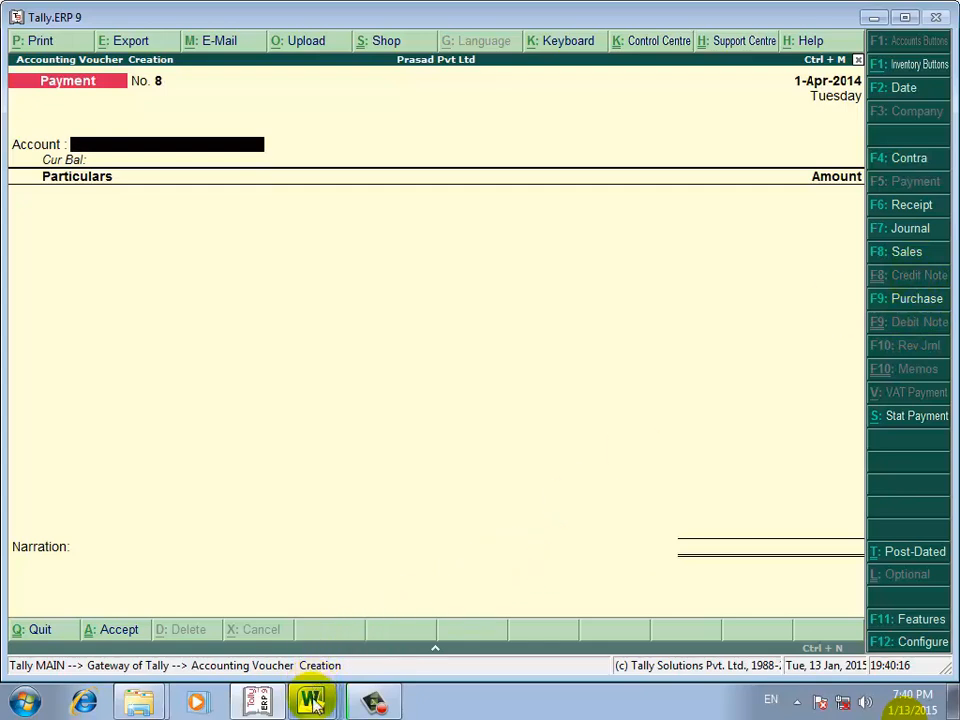
key("Return")
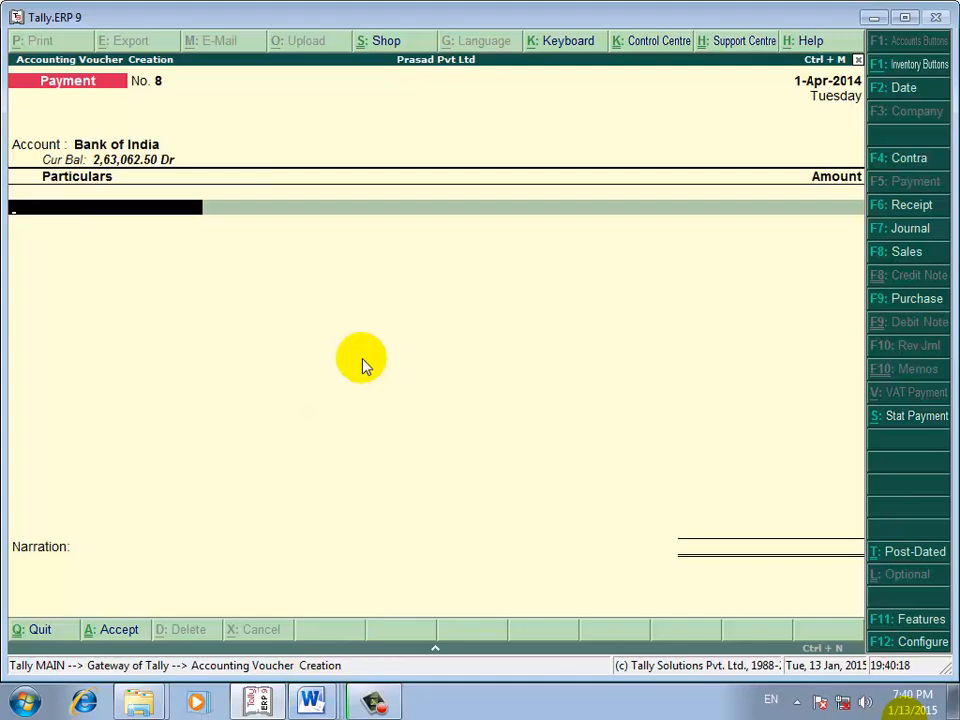
key("Escape")
key("y")
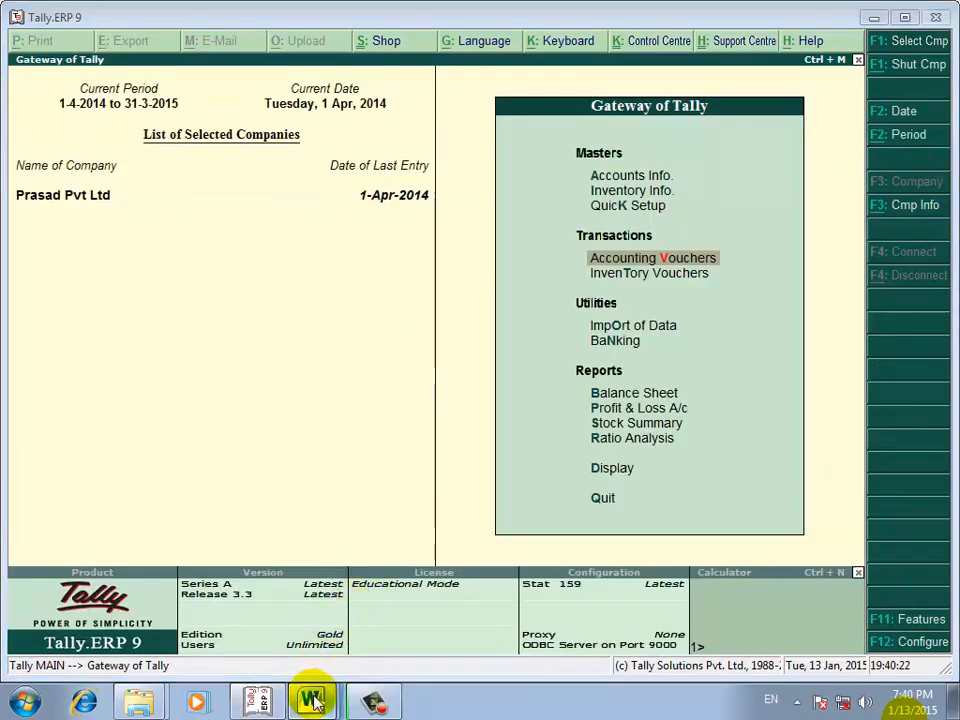
- Recheck the activation notes in Word, and open the company's accounting features in Tally.ERP 9
key("alt+Tab")
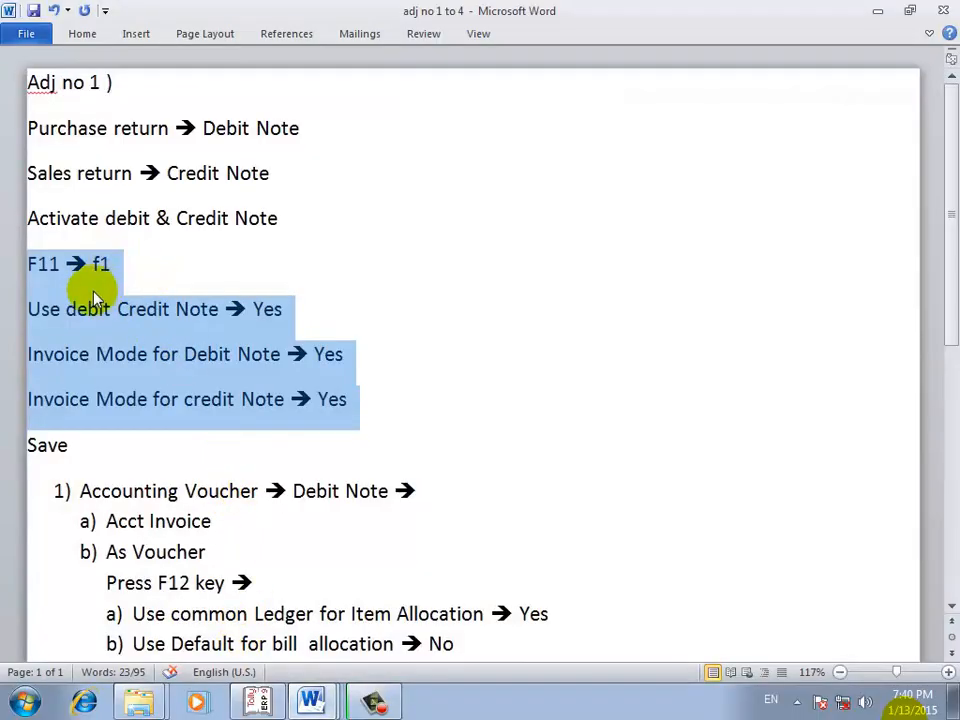
left_click(255, 698)
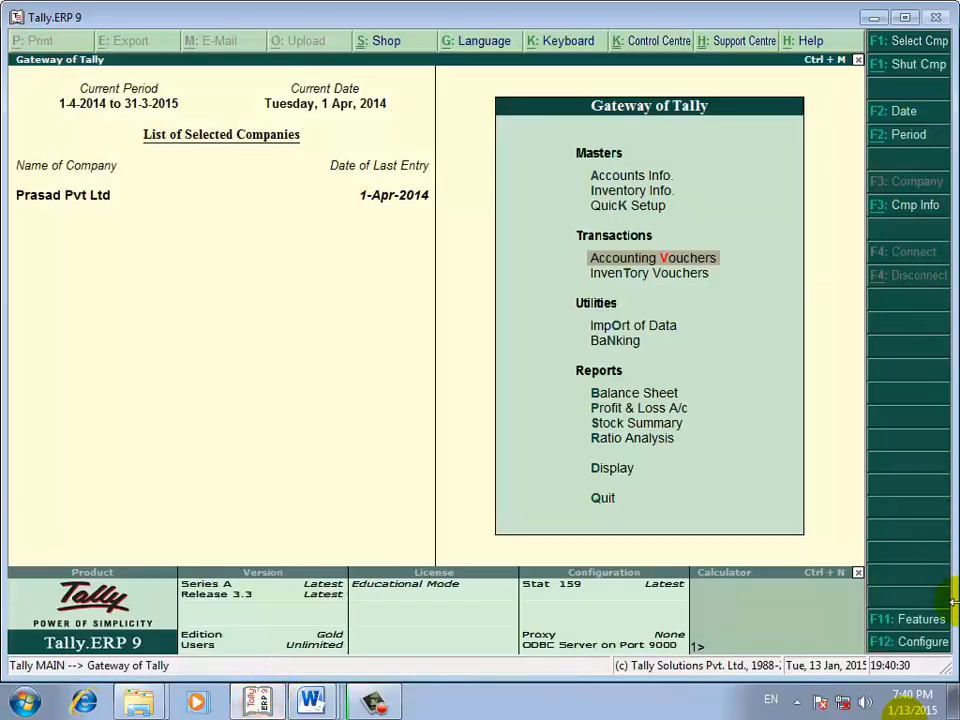
left_click(905, 622)
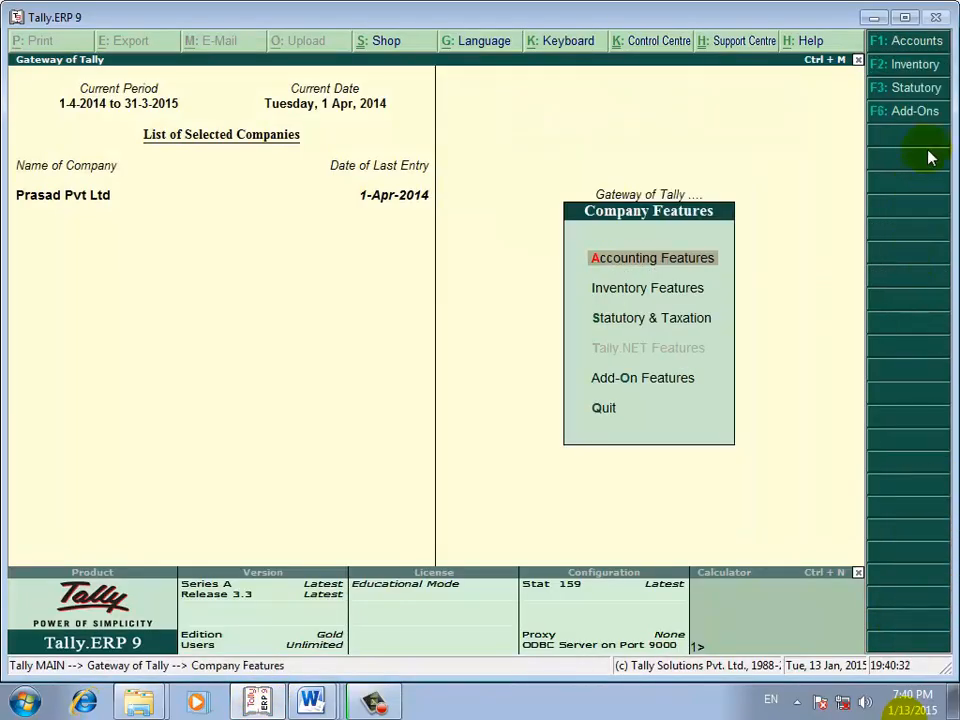
left_click(897, 44)
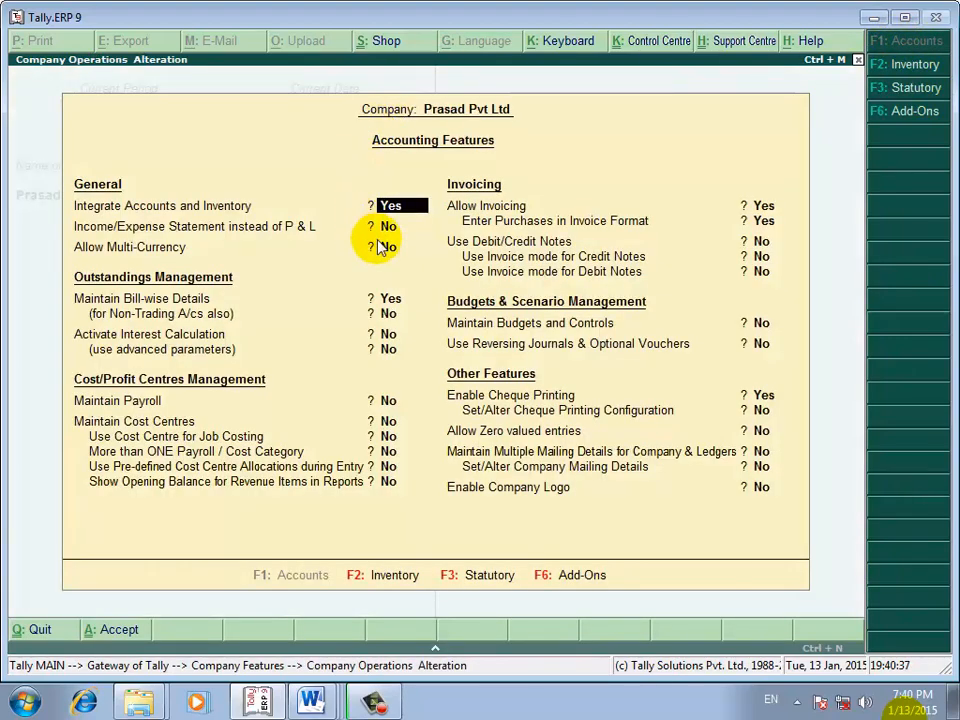
- Set Use Debit/Credit Notes to Yes in the company's accounting features
key("Return")
key("Return")
key("Return")
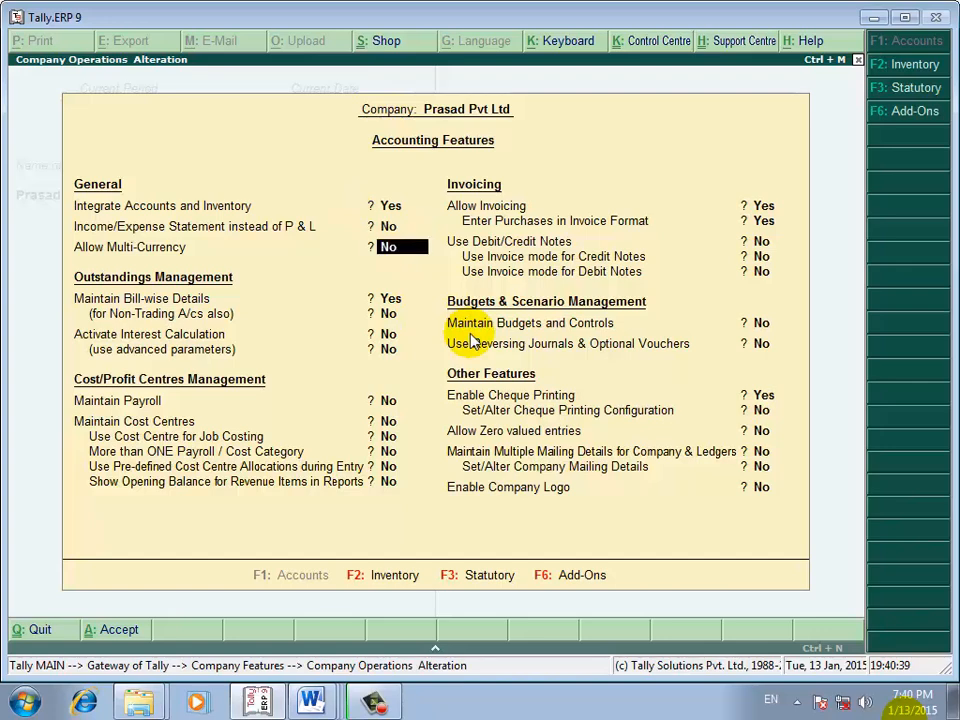
key("Return")
key("Return")
key("Return")
key("Return")
key("Return")
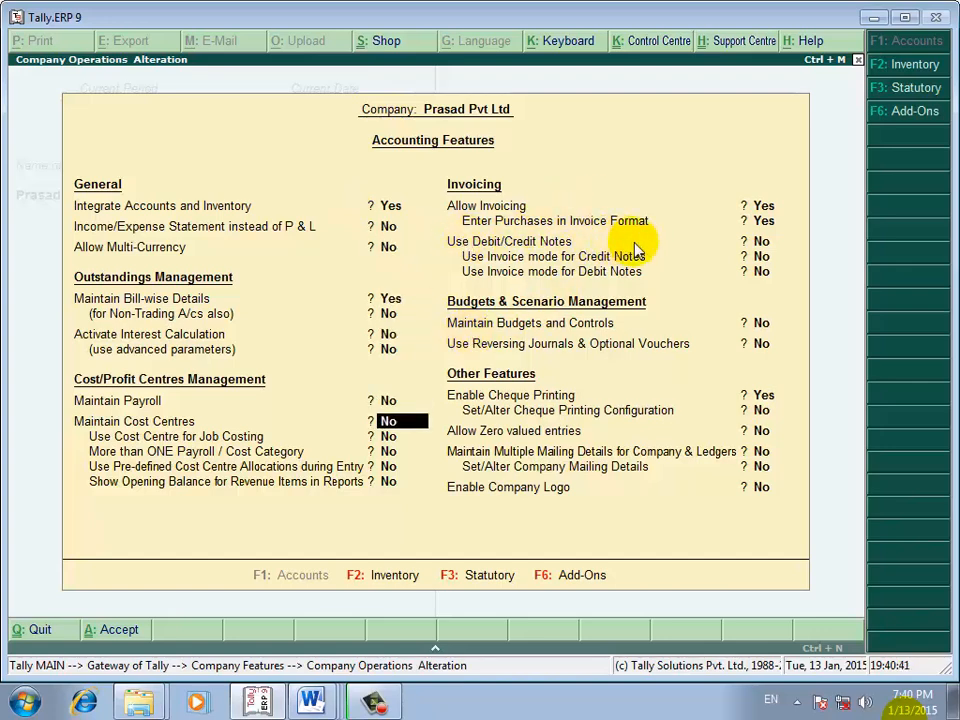
key("Return")
key("Return")
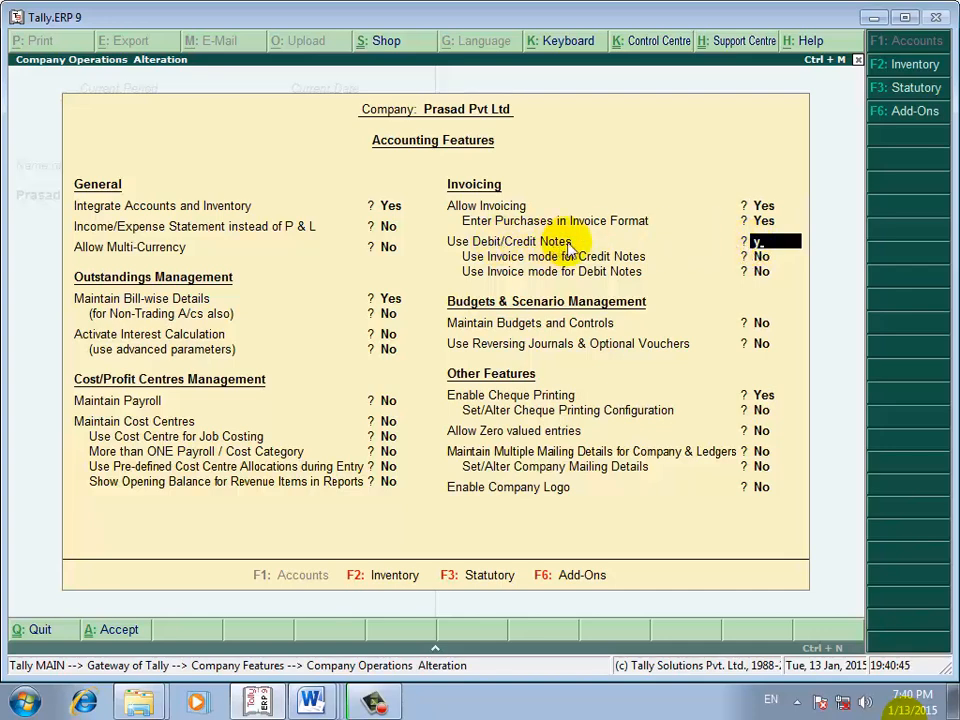
type("y")
key("Return")
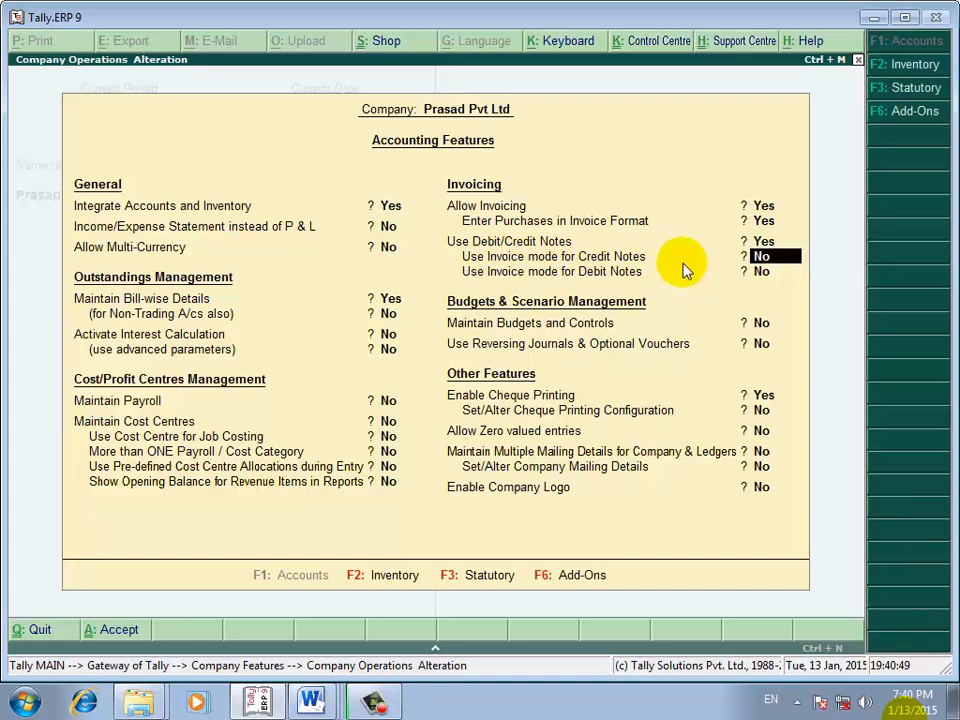
- Set invoice mode to Yes for both credit notes and debit notes
type("y")
key("Return")
type("y")
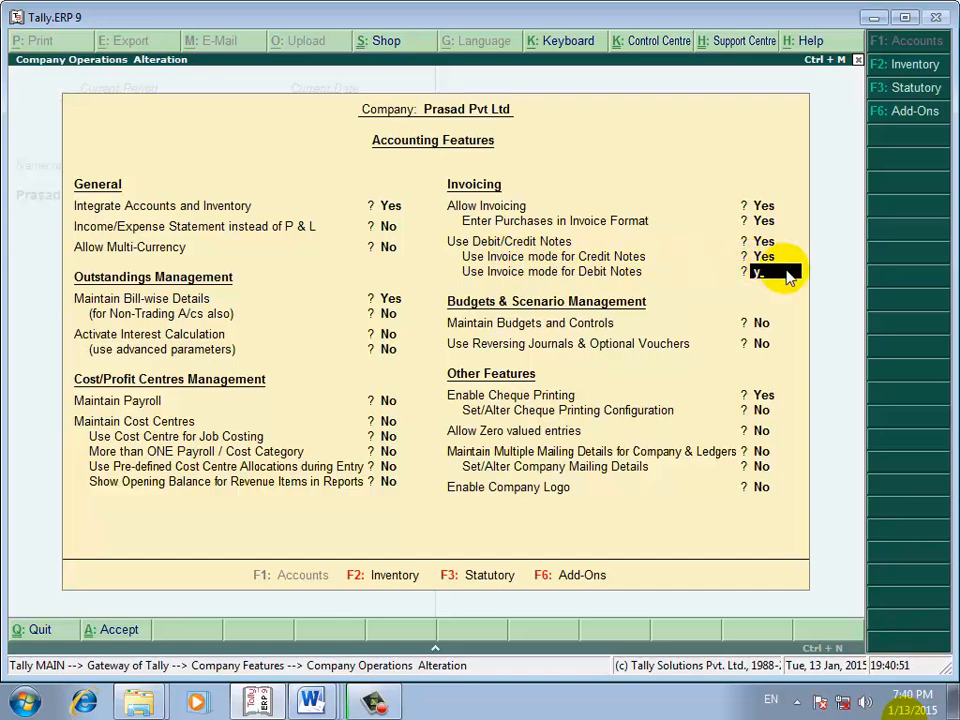
key("Return")
- Accept the accounting features with the remaining options as they are and return to the gateway
key("Return")
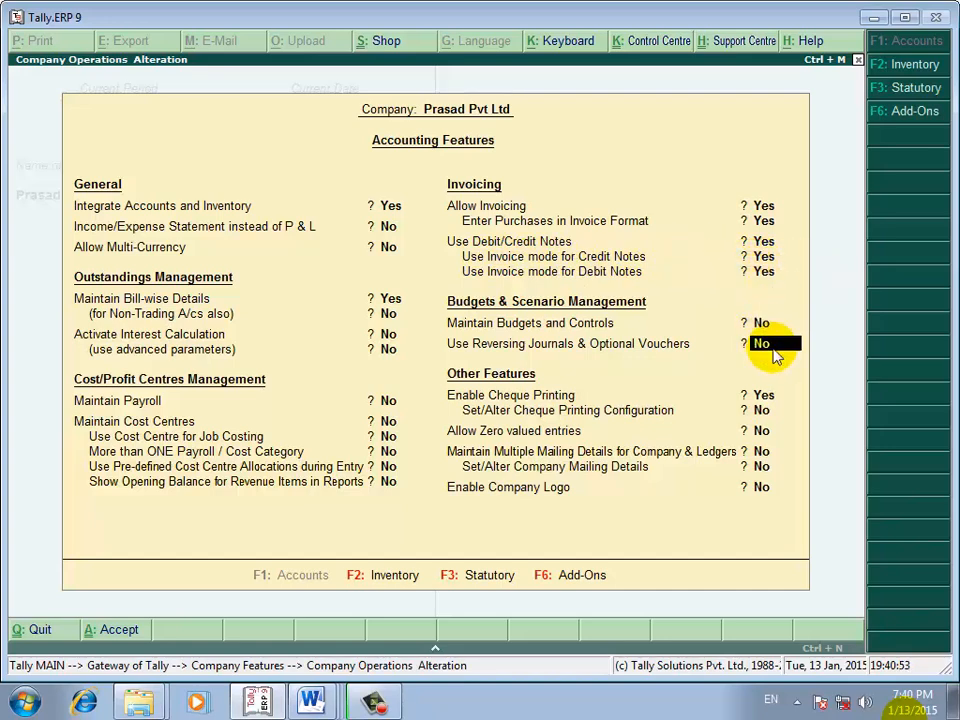
key("Return")
key("Return")
key("Return")
key("Return")
key("Return")
key("Return")
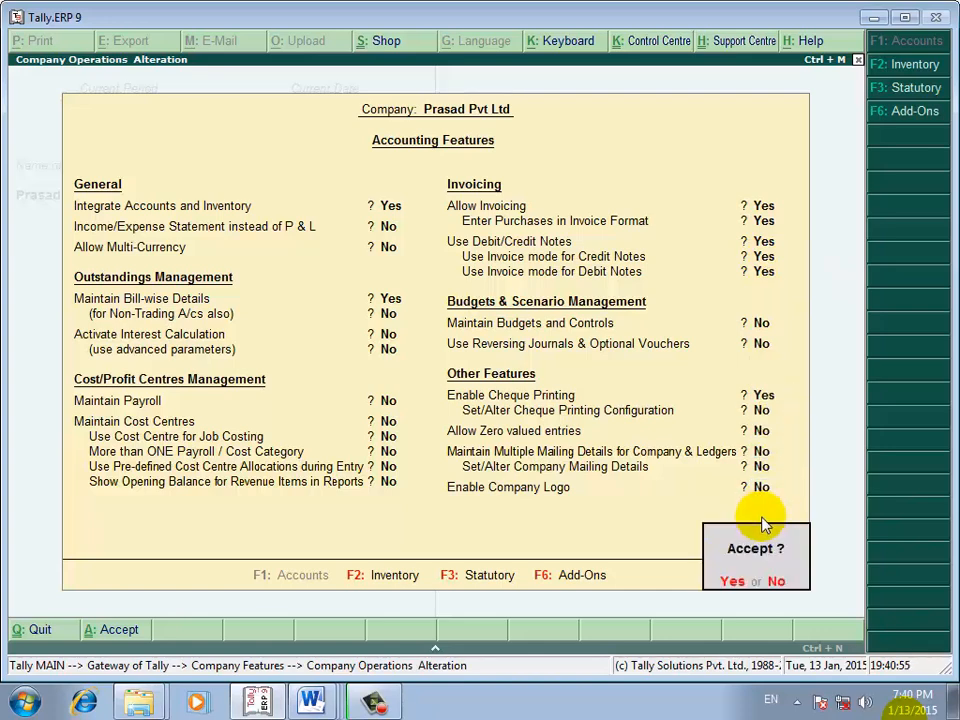
key("Return")
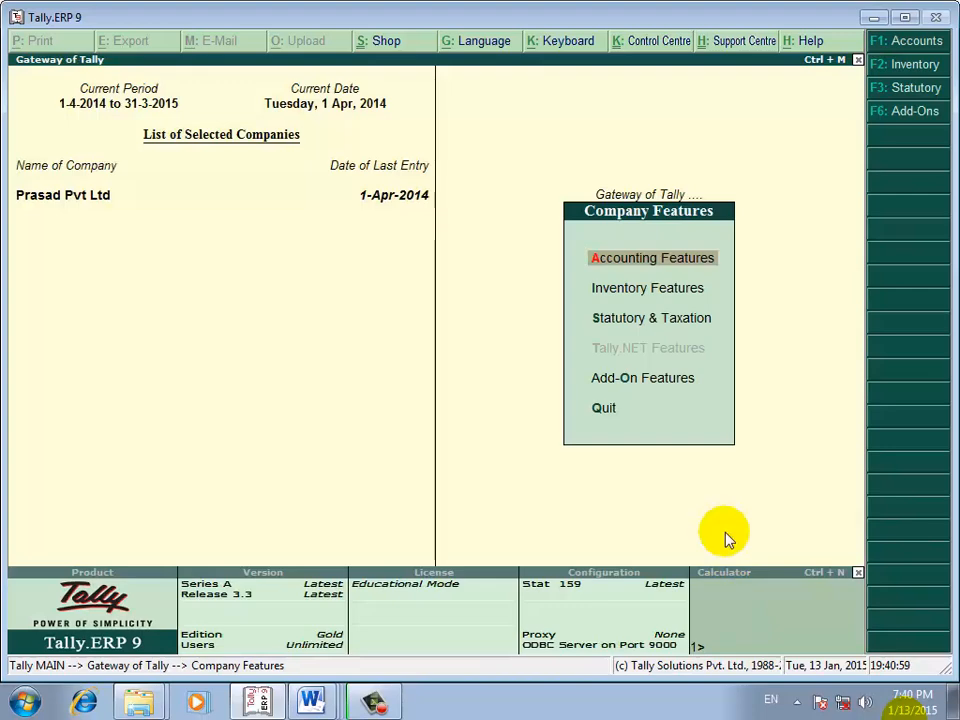
key("Escape")
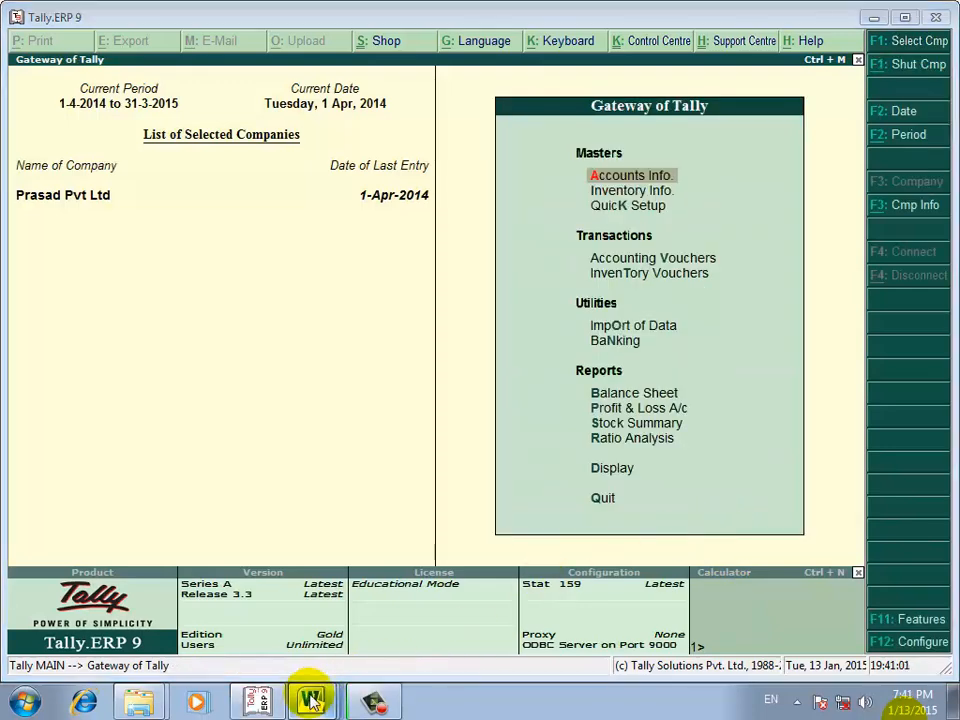
- Switch to Word and read the notes on entering a debit note and its configuration options
left_click(311, 700)
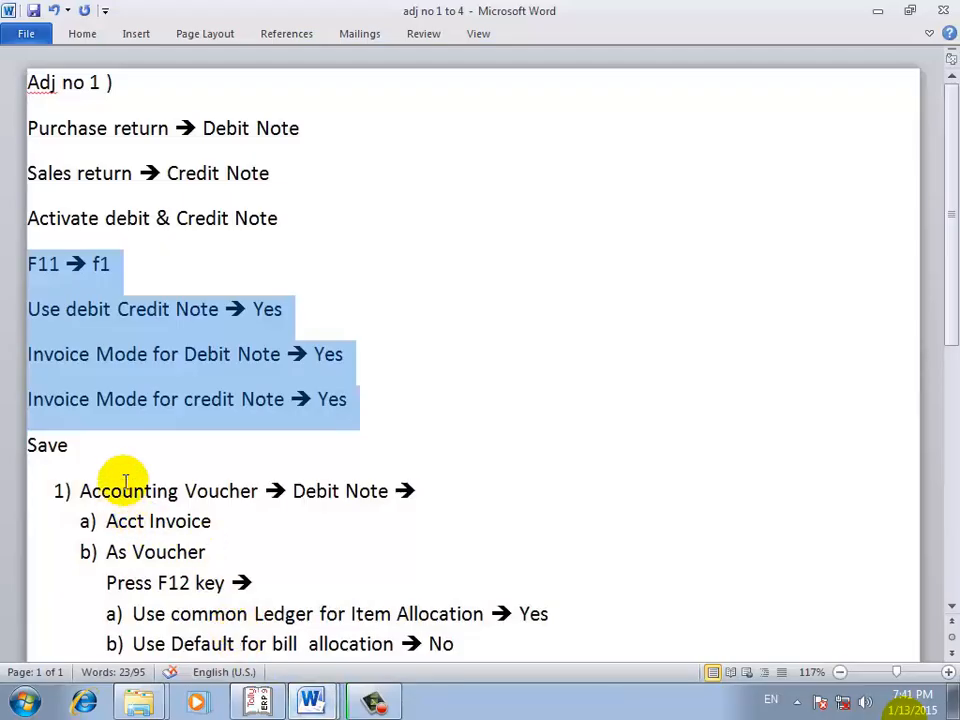
left_click(92, 470)
scroll(945, 296, "down", 4)
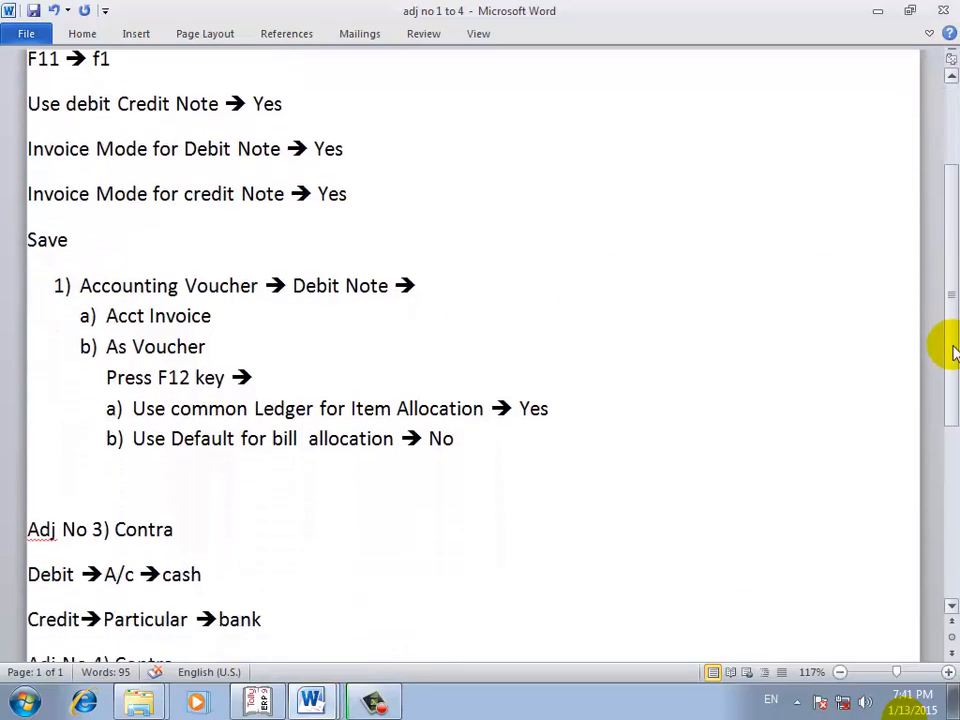
left_click_drag(952, 350, 949, 368)
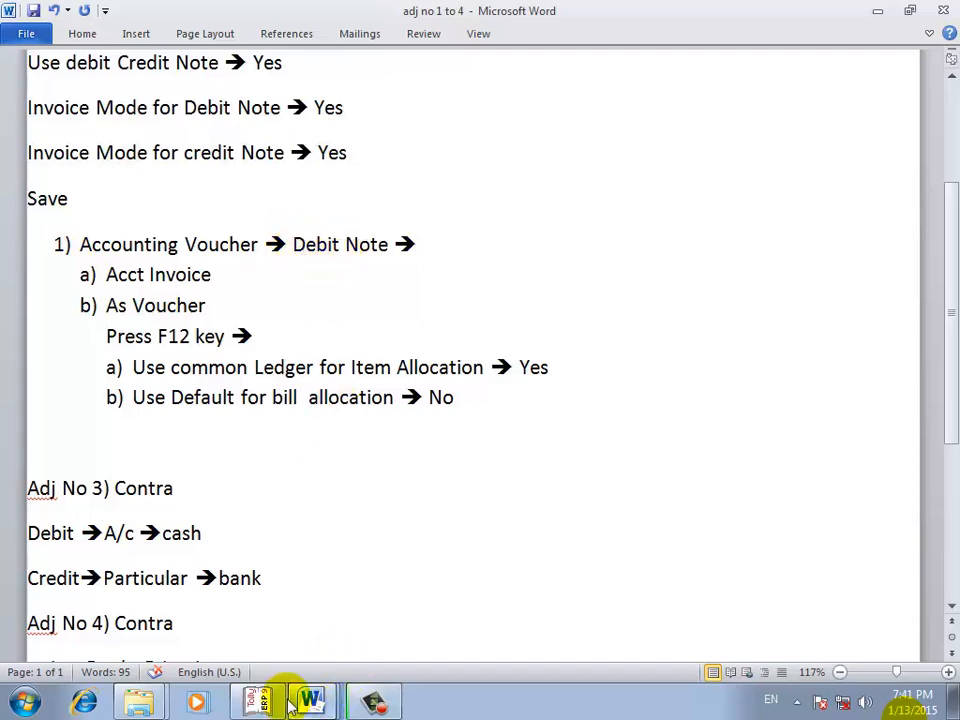
- Switch to Tally.ERP 9 and start a new Debit Note in accounting voucher entry
left_click(258, 703)
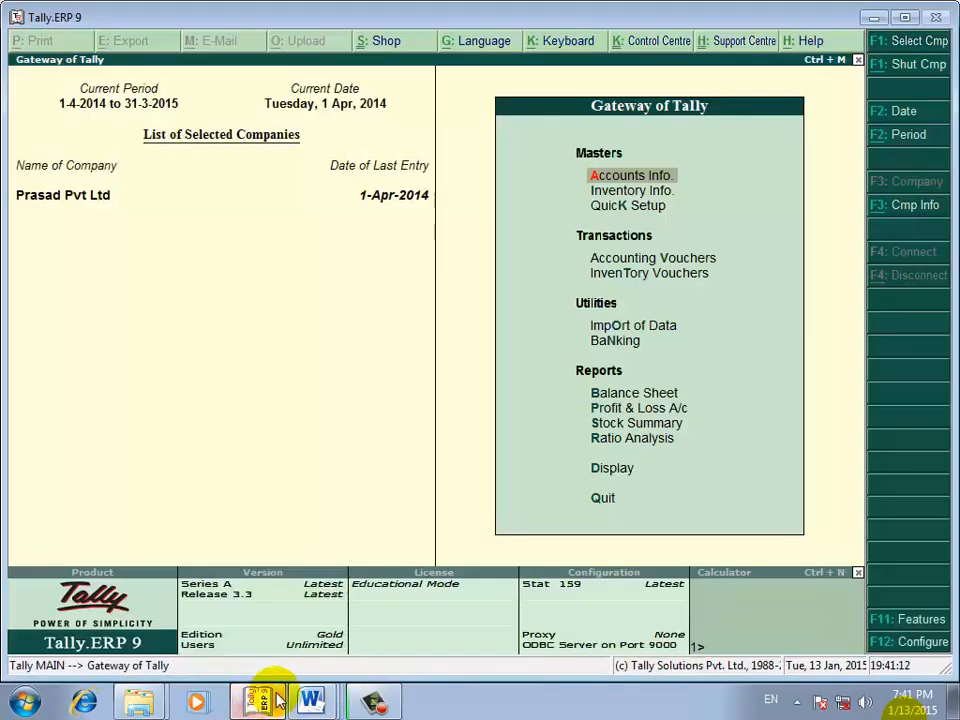
left_click(667, 262)
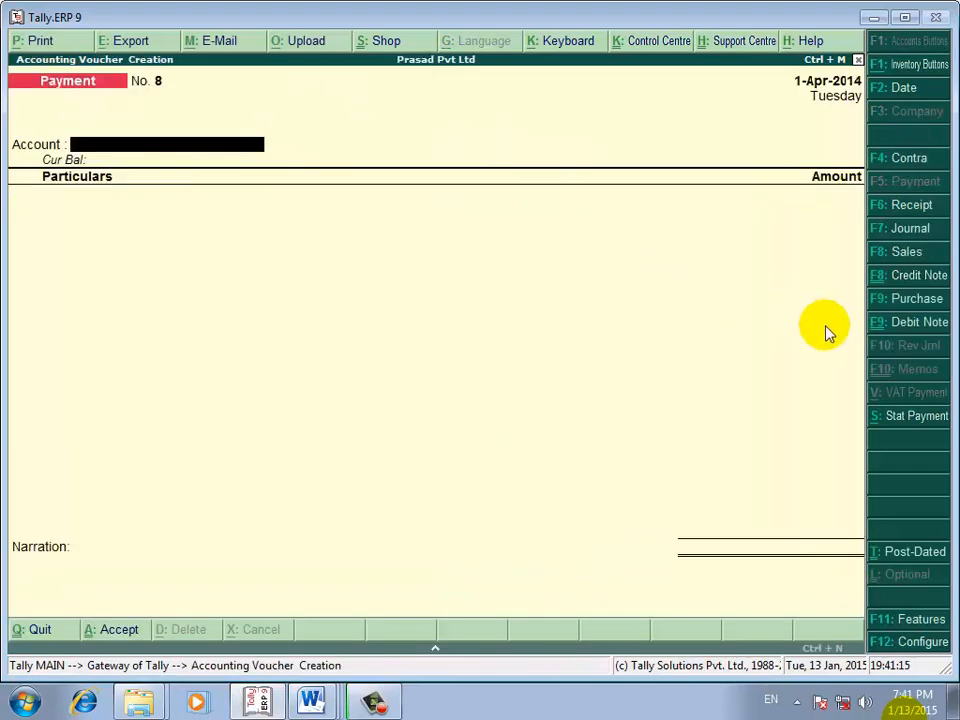
left_click(918, 330)
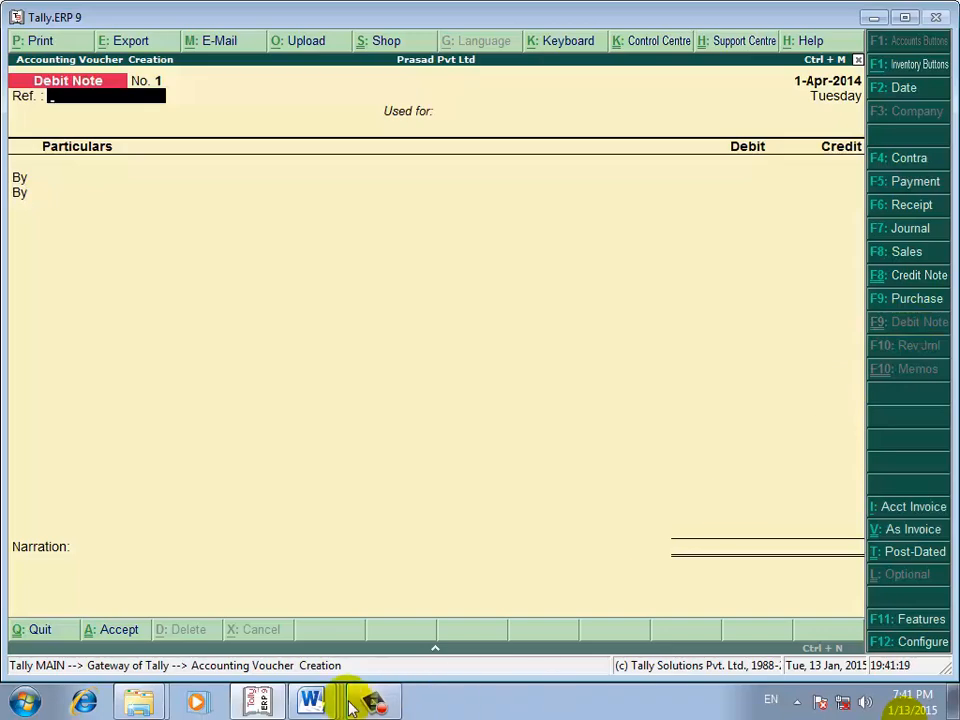
- Recheck the debit note instructions in Word, and change the Tally.ERP 9 debit note to the As Invoice format
left_click(310, 703)
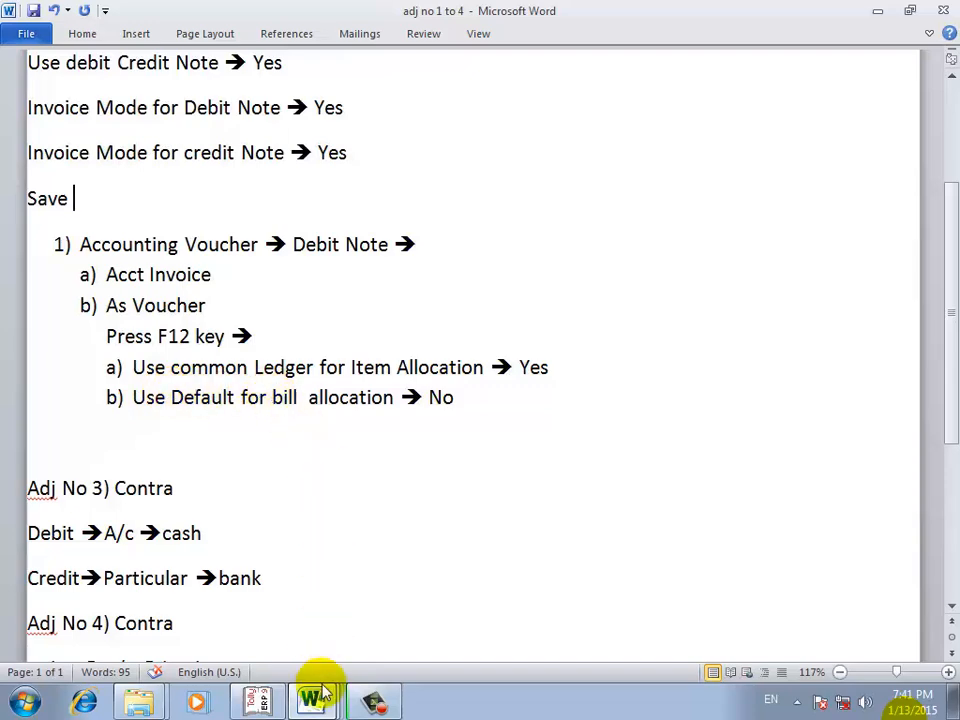
left_click(255, 700)
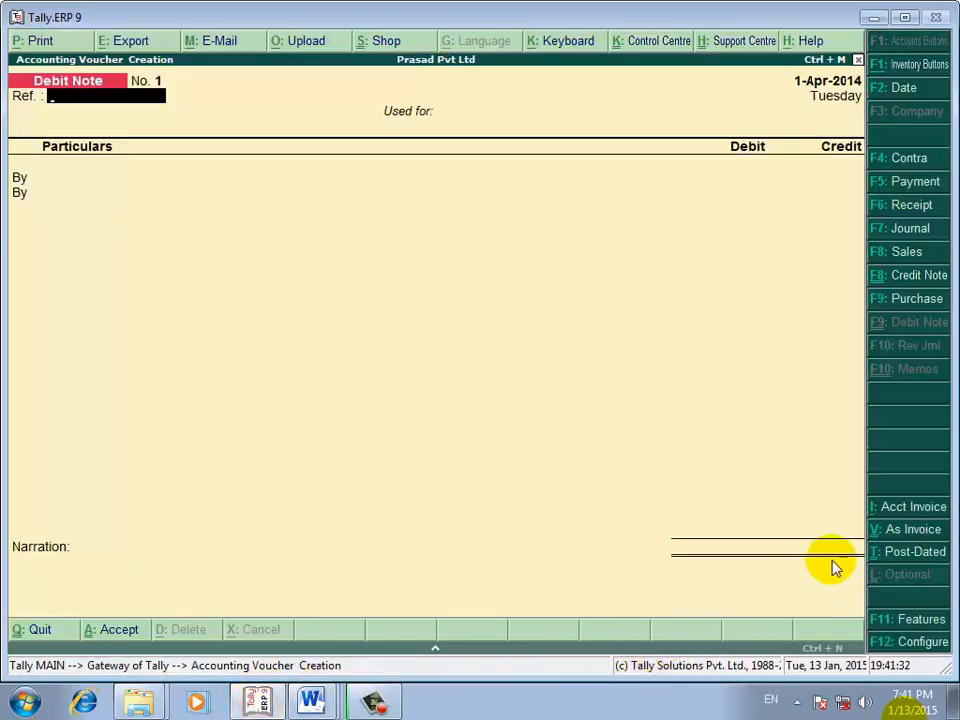
left_click(916, 532)
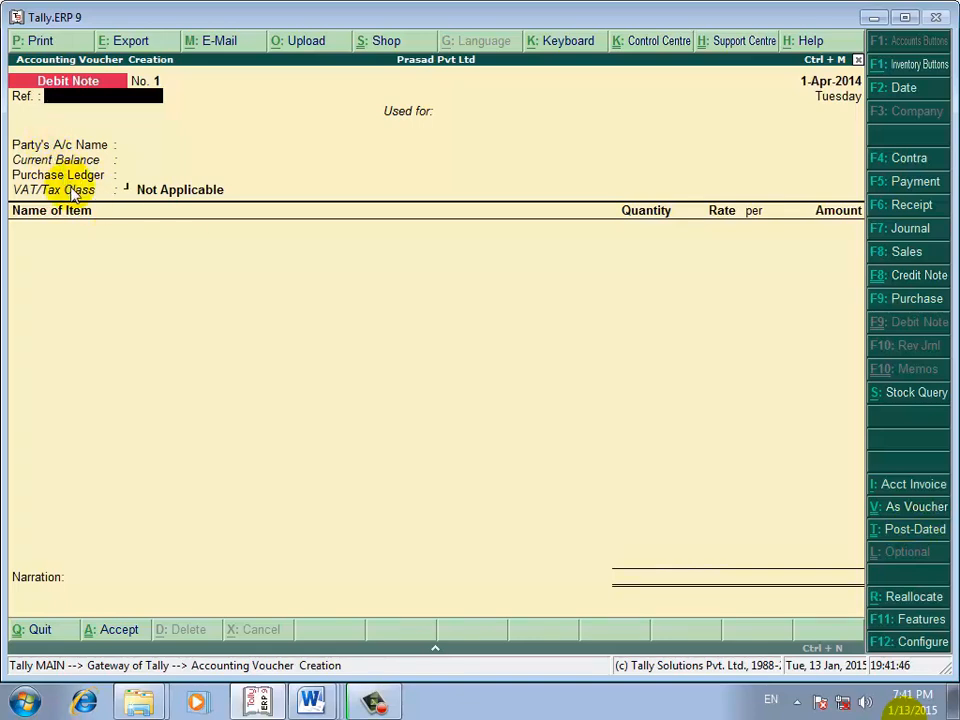
- Configure debit notes with Use Common Ledger A/c for Item Allocation as Yes and Use Defaults for Bill Allocations as No, and save
left_click(914, 645)
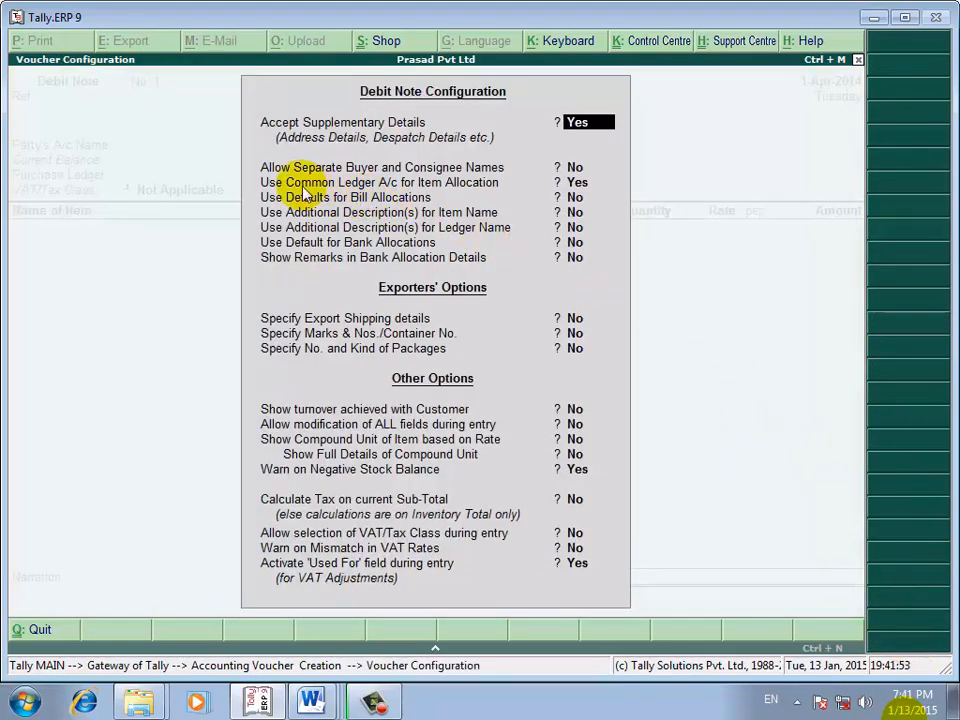
left_click(567, 184)
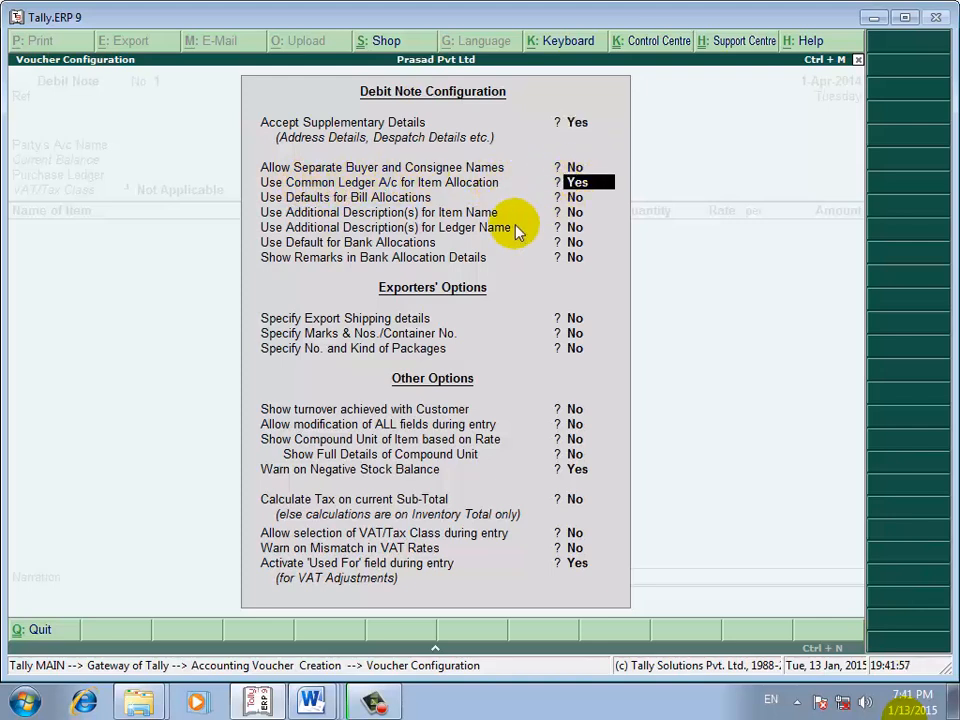
key("Return")
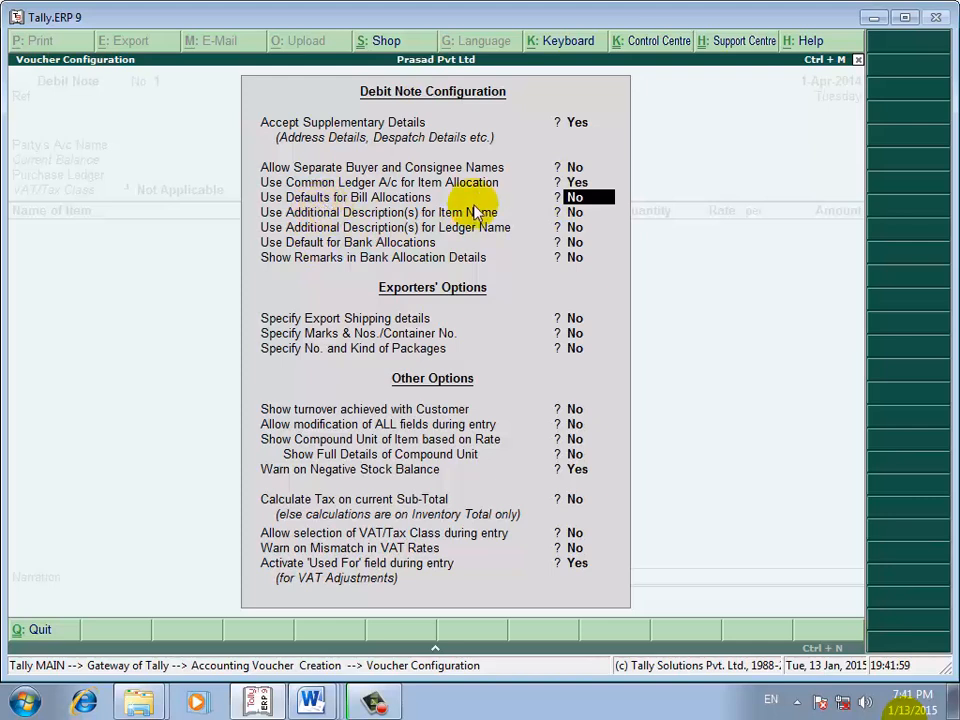
key("Return")
key("Return")
key("Return")
key("Return")
key("Return")
key("Return")
key("Return")
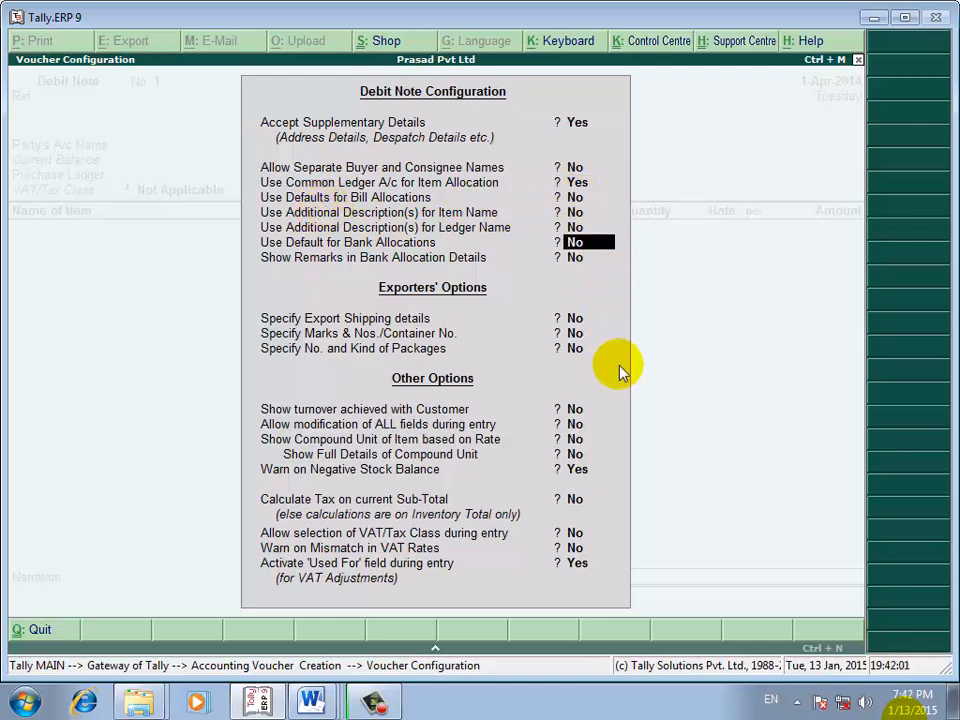
key("Return")
key("Return")
key("Return")
key("Return")
key("Return")
key("Return")
key("Return")
key("Return")
key("Return")
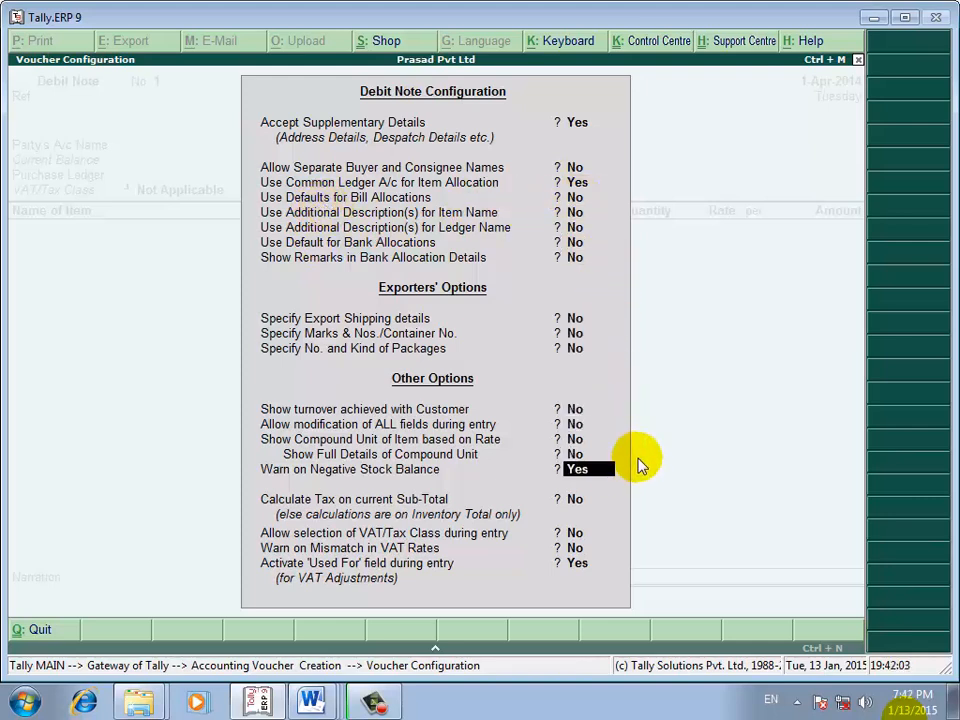
key("Return")
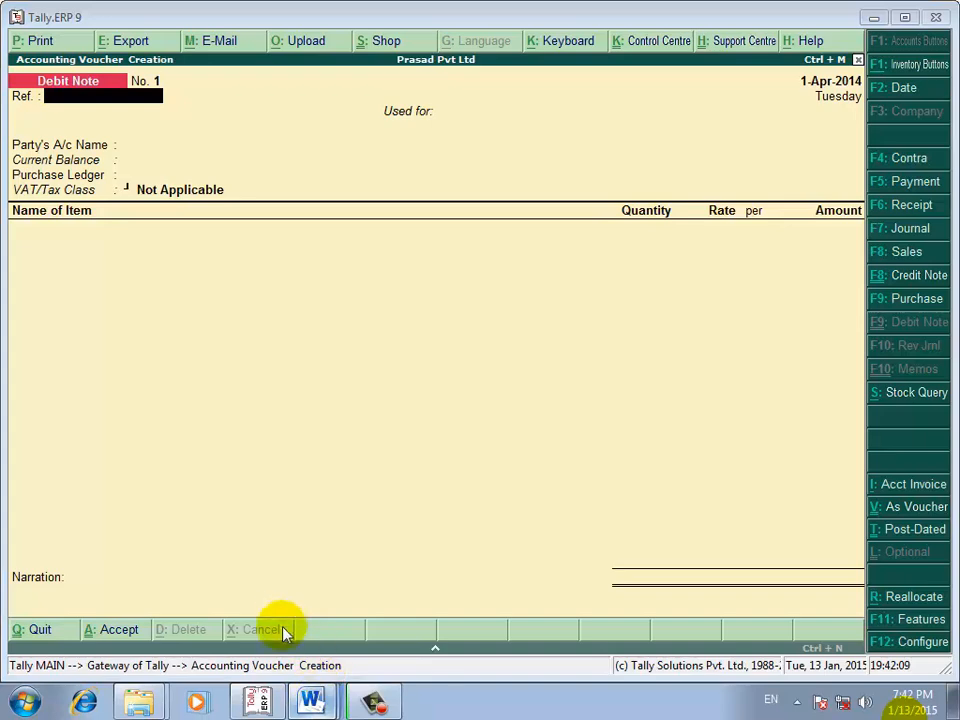
- Check the purchase return adjustment in Word, then in Tally.ERP 9 enter debit note reference HS4, used for Purchase Returns Or Rejected
left_click(311, 701)
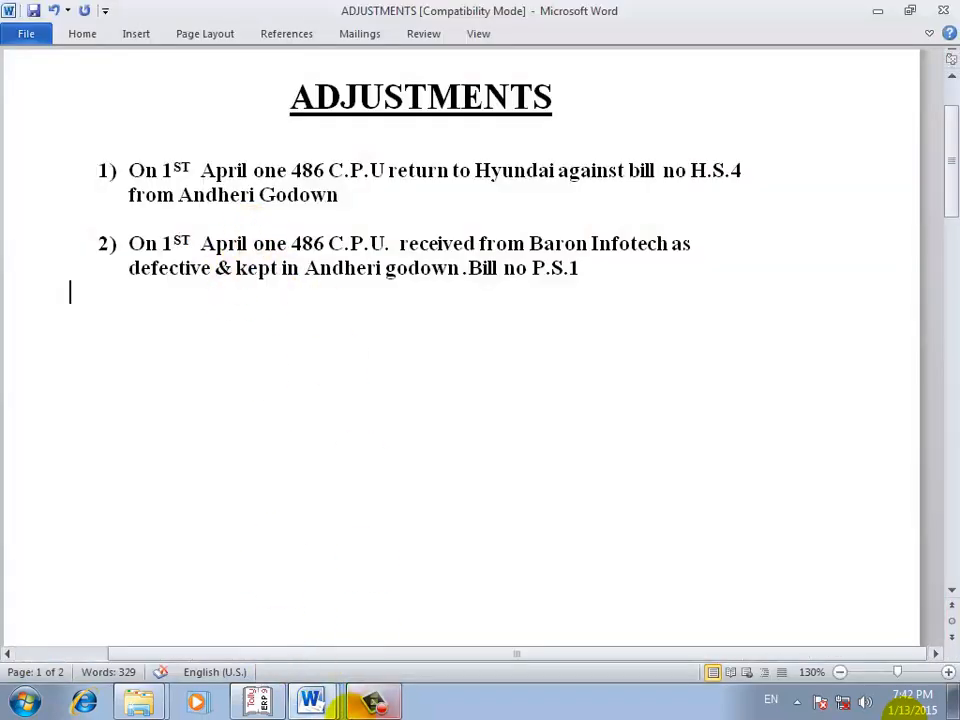
left_click(259, 702)
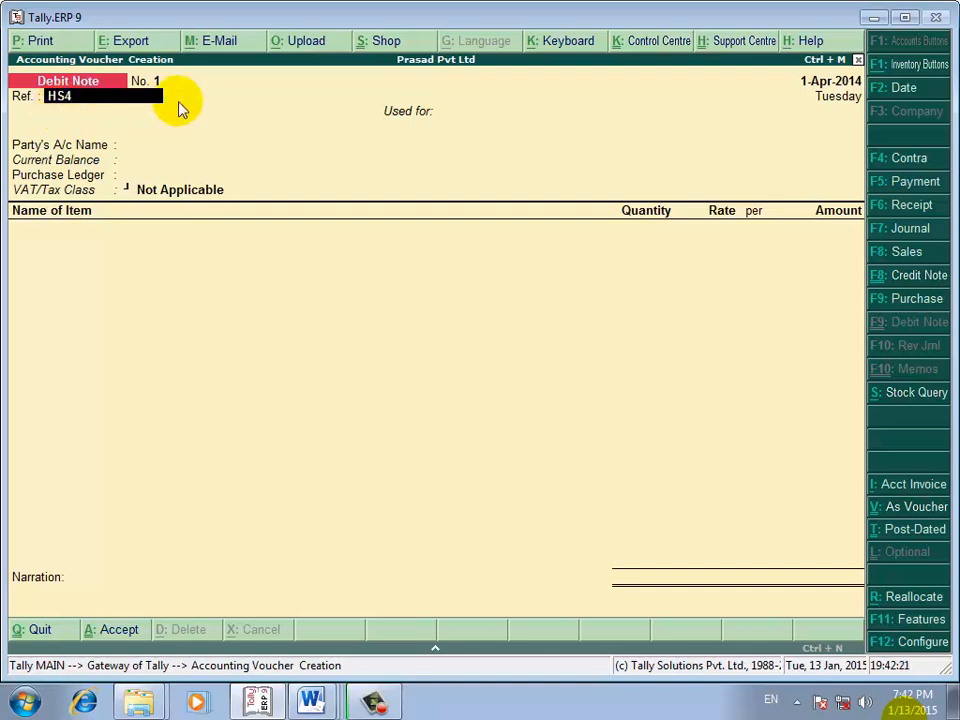
key("Return")
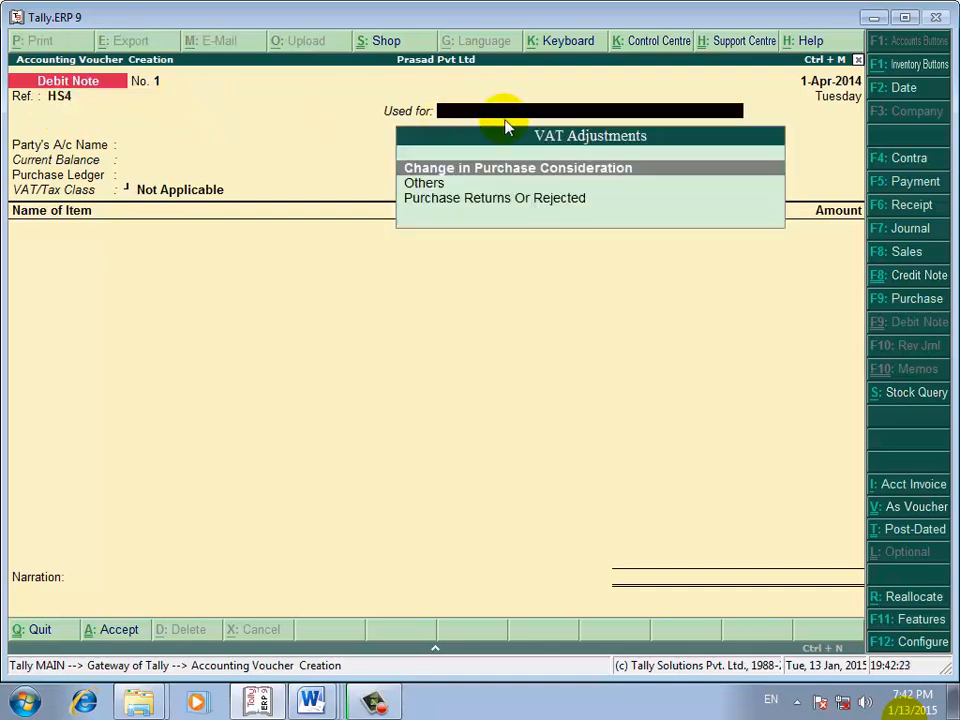
key("Down")
key("Down")
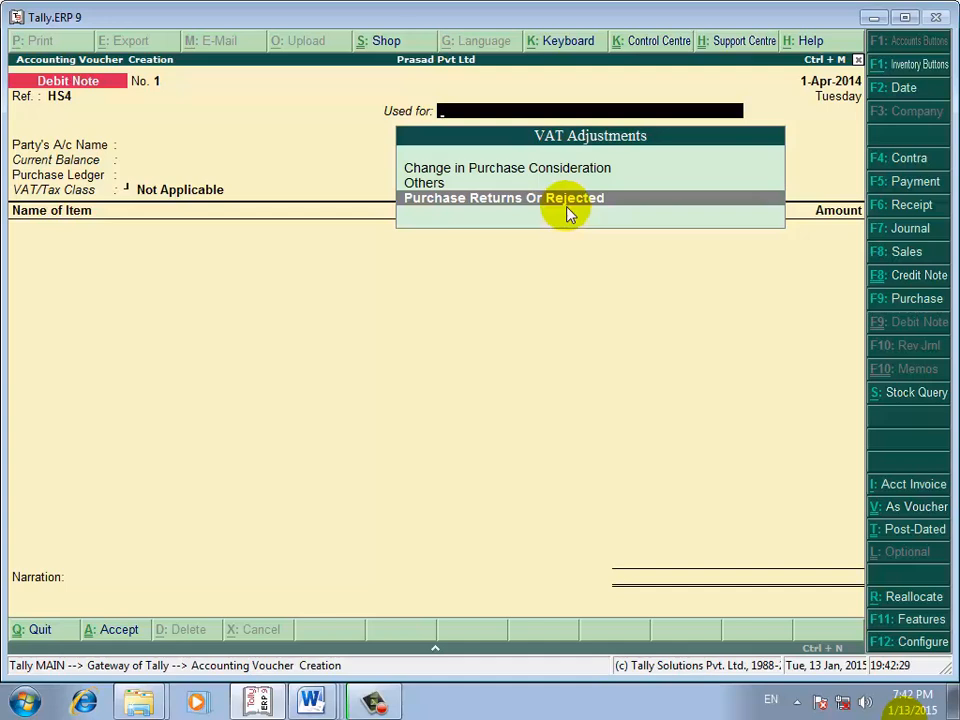
key("Return")
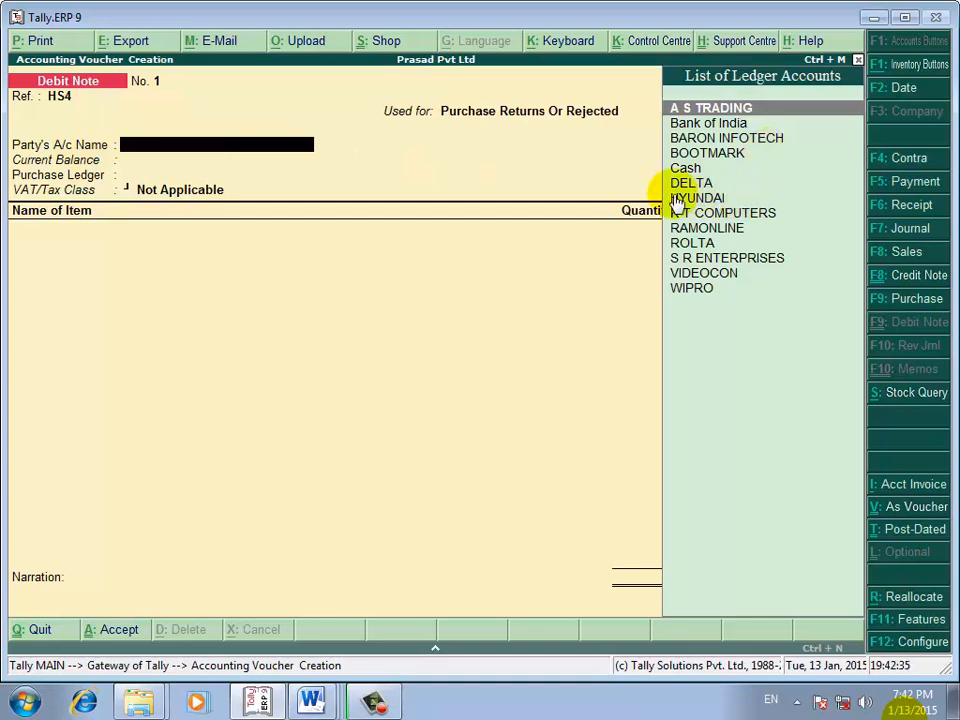
- Choose HYUNDAI as the party account and accept its party details without adding order or tax information
type("H")
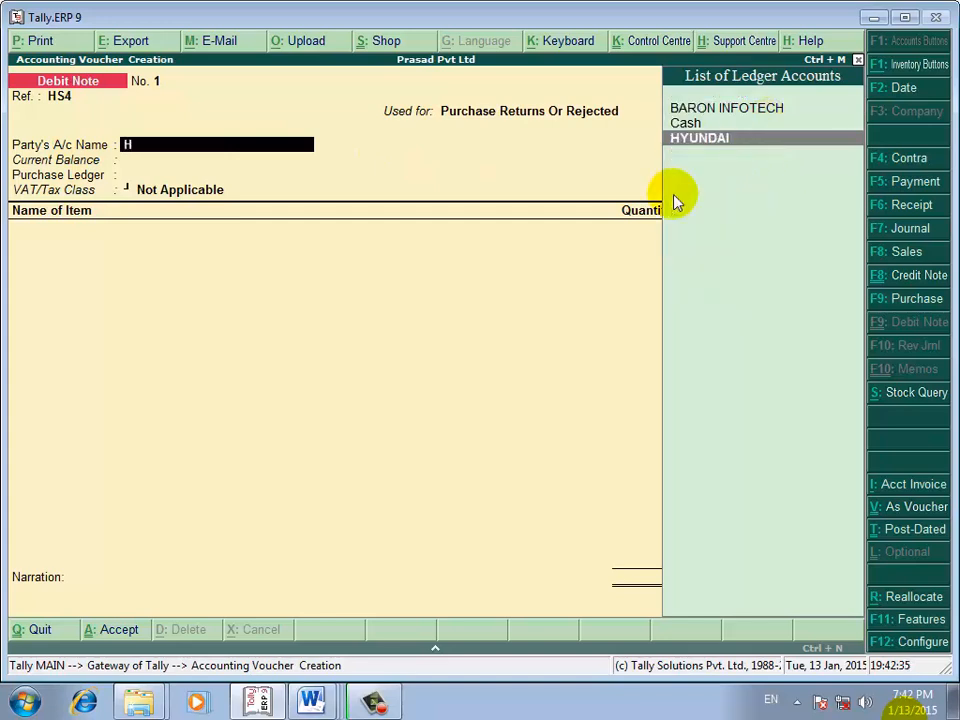
left_click(697, 140)
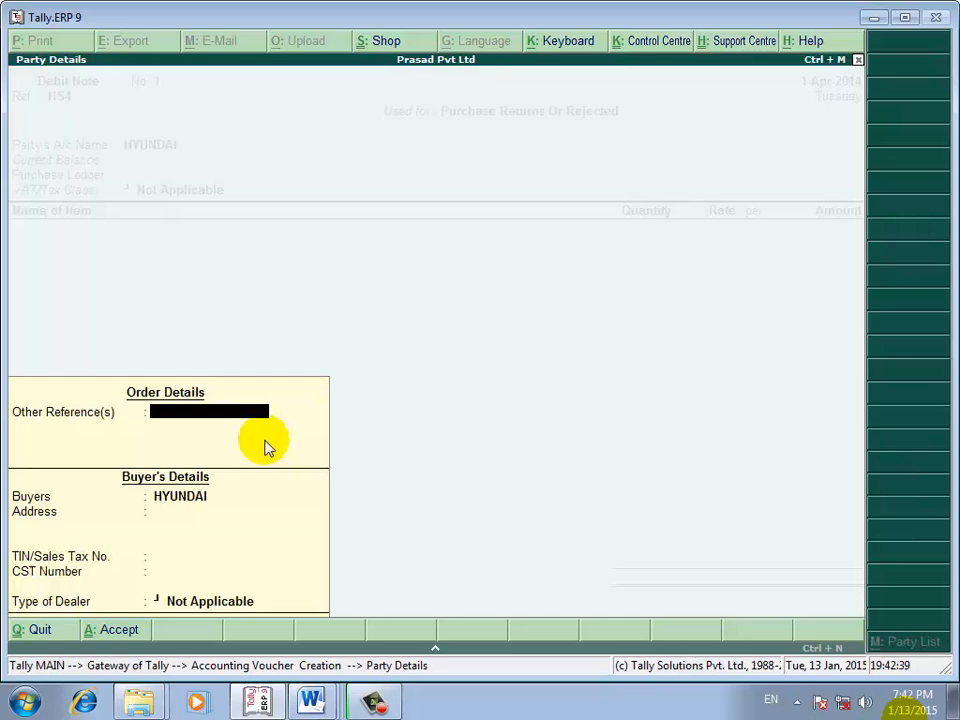
key("Return")
key("Return")
key("Return")
key("Return")
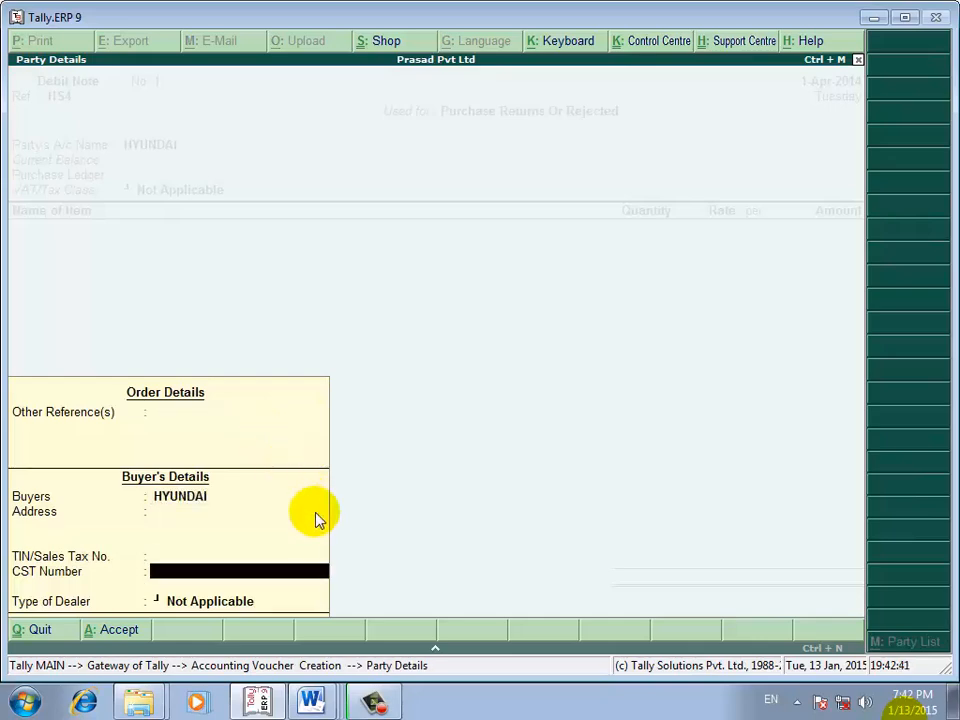
key("Return")
key("Return")
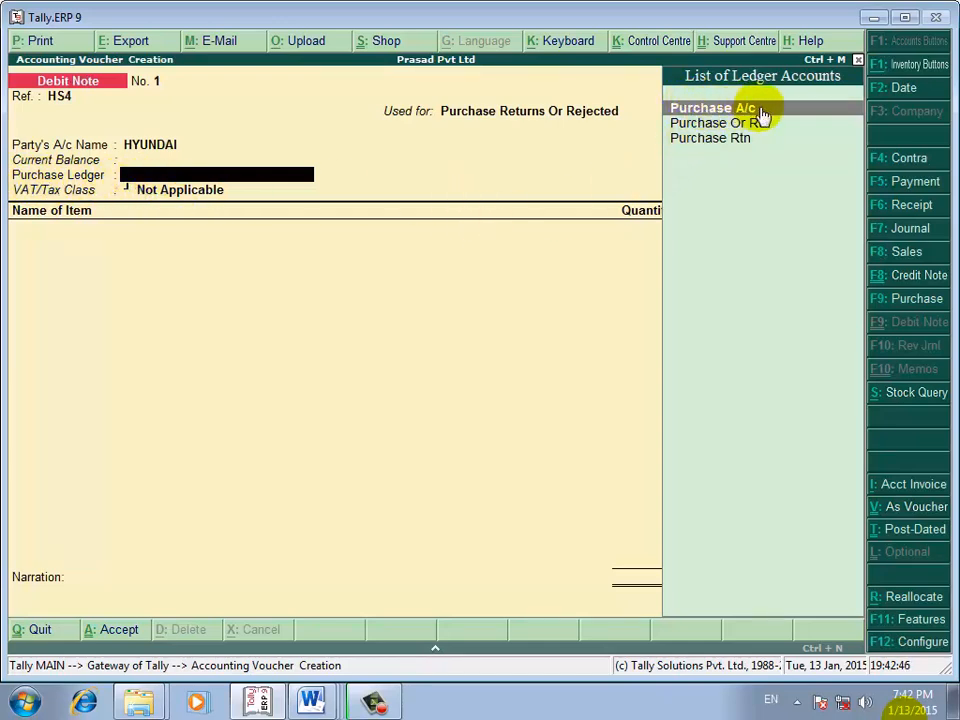
- Set the purchase ledger to Purchase Rtn with the VAT/Tax class Purchases @ 12.5%
key("Down")
key("Down")
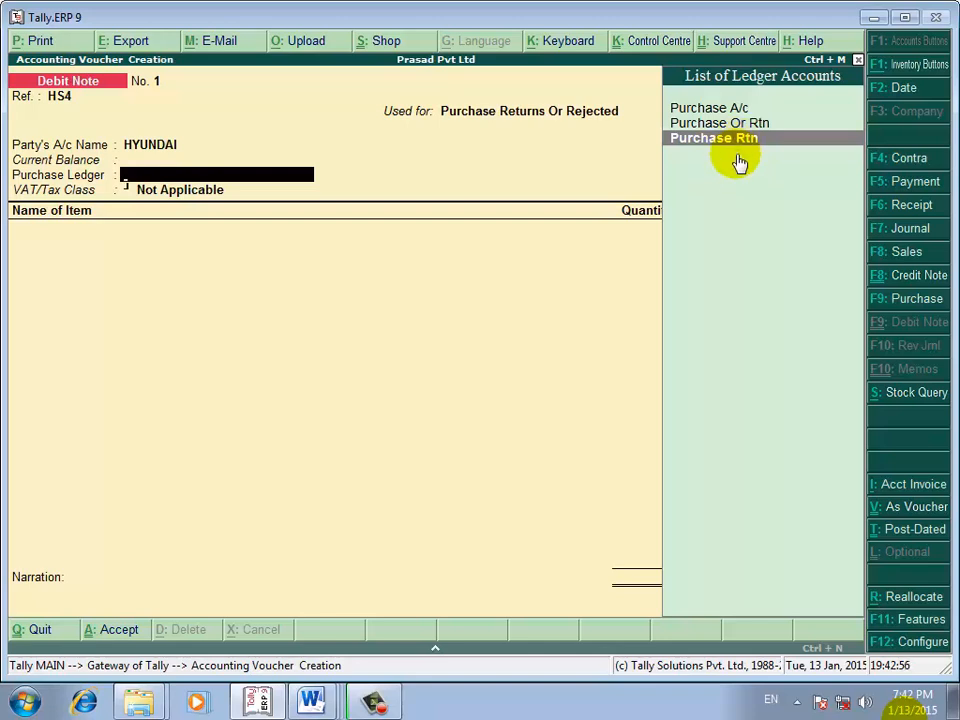
left_click(737, 155)
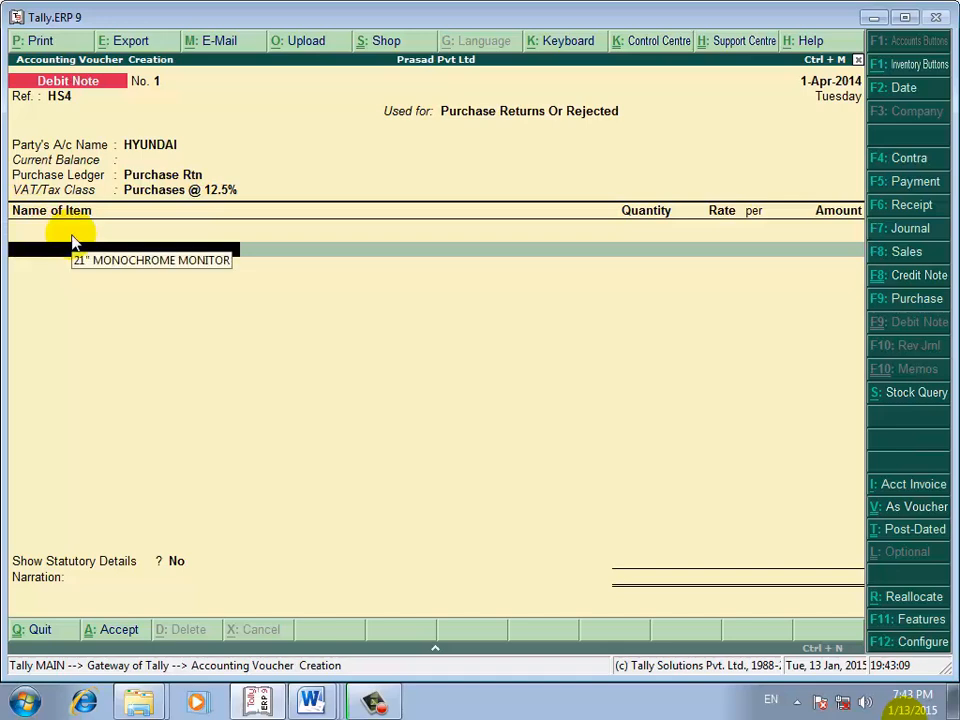
- Add stock item 486 from the ANDHERI godown with a quantity of 1 NOS at a rate of 7,000.00
type("4")
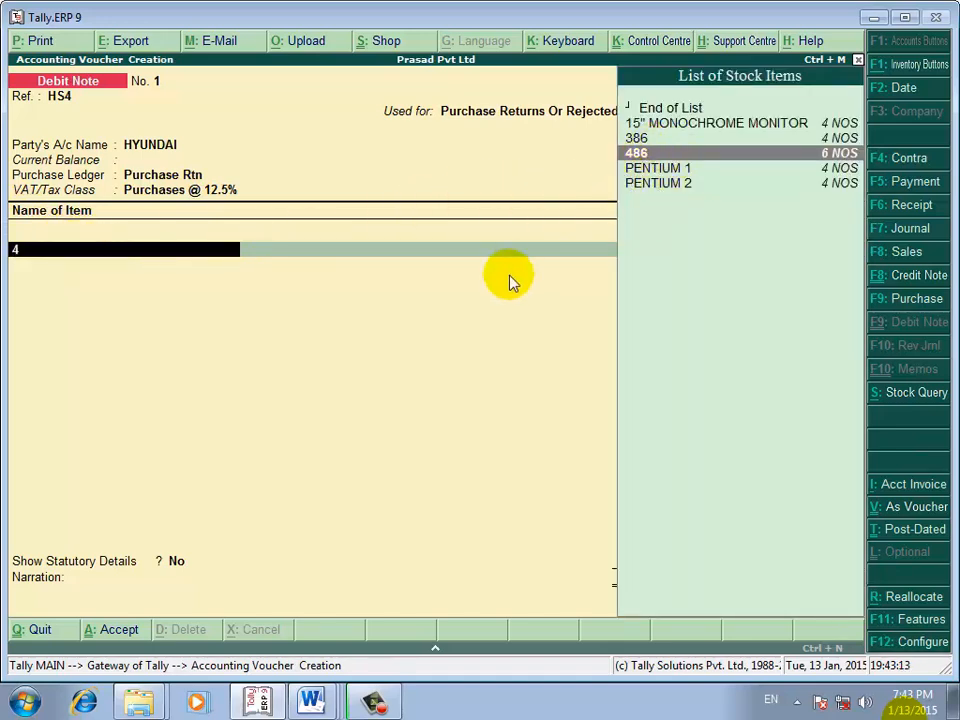
key("Return")
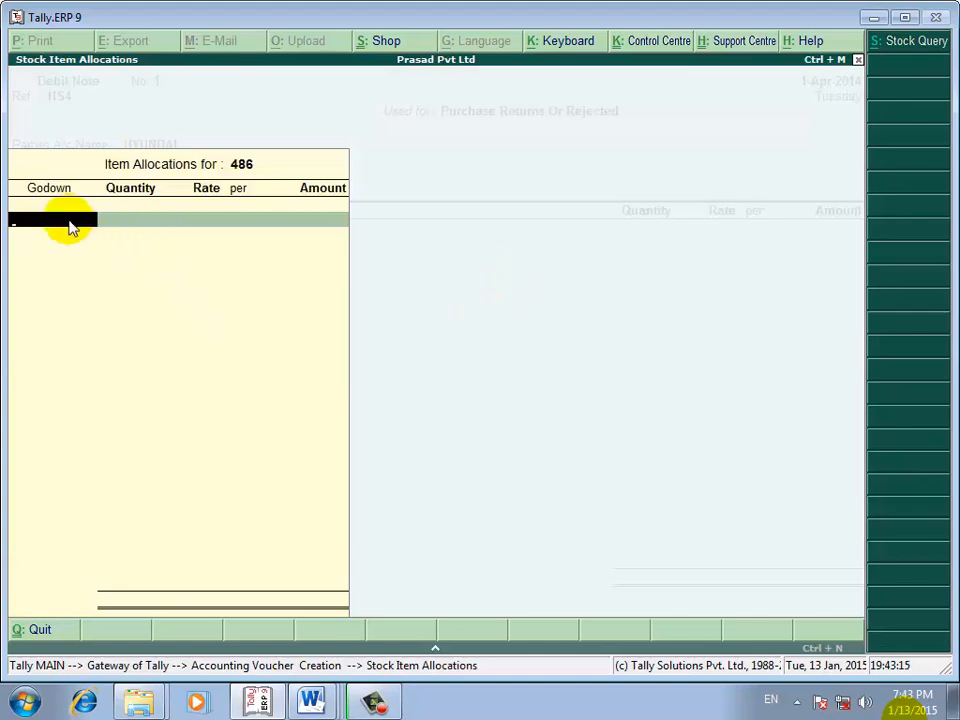
type("A")
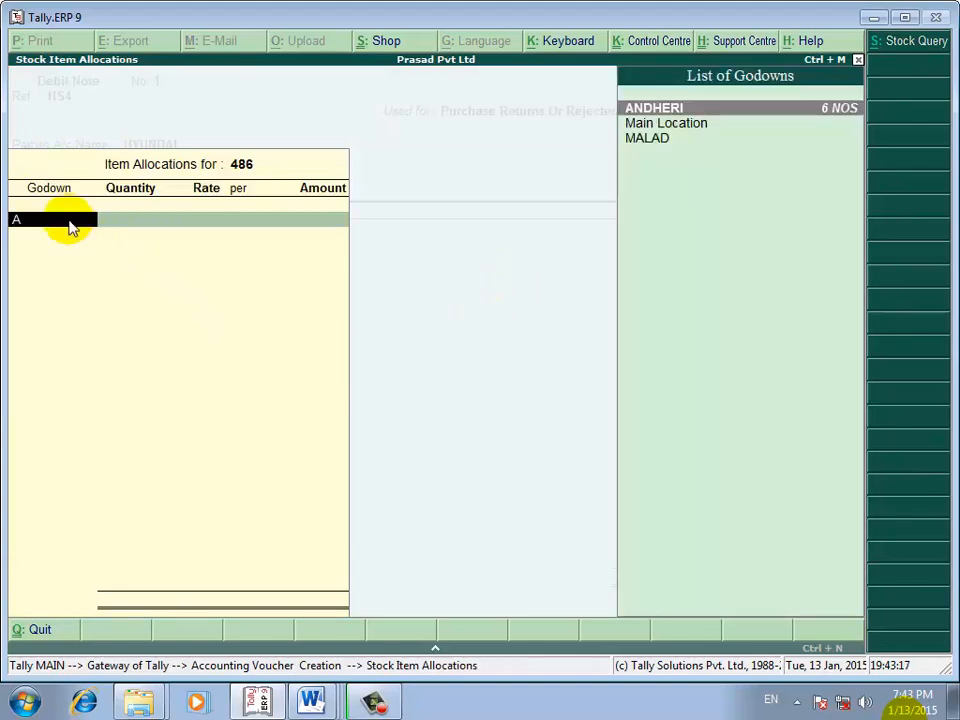
key("Return")
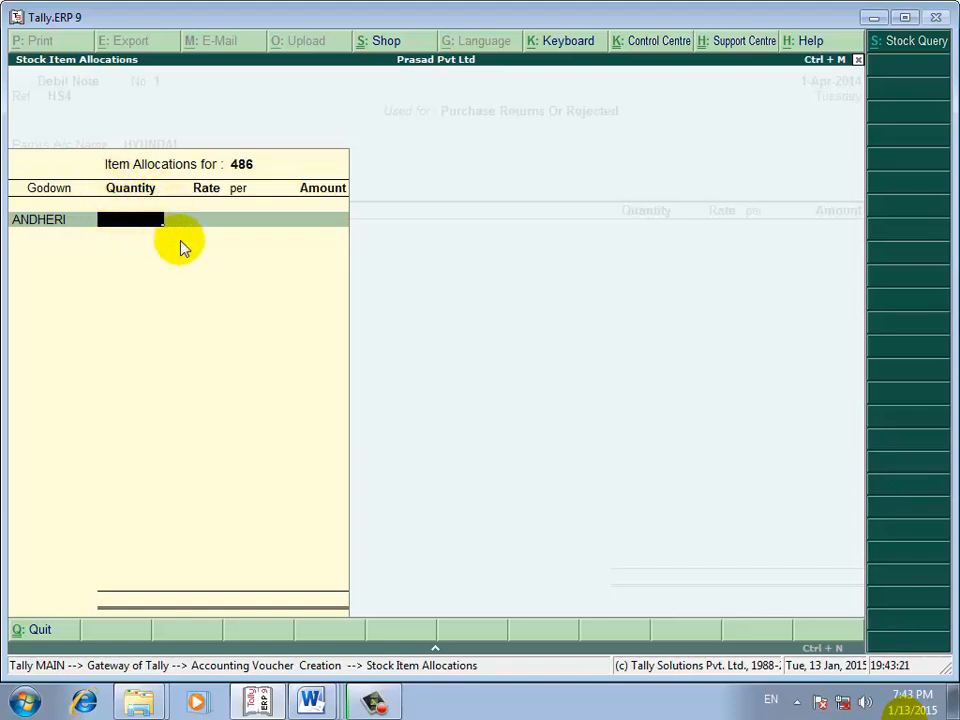
type("1")
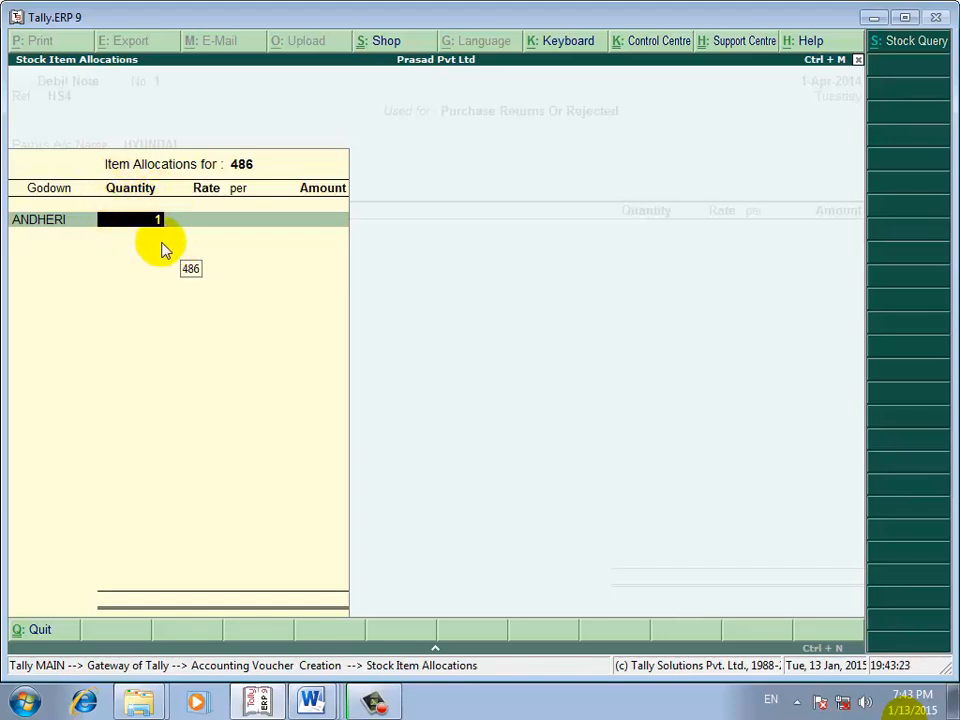
key("Return")
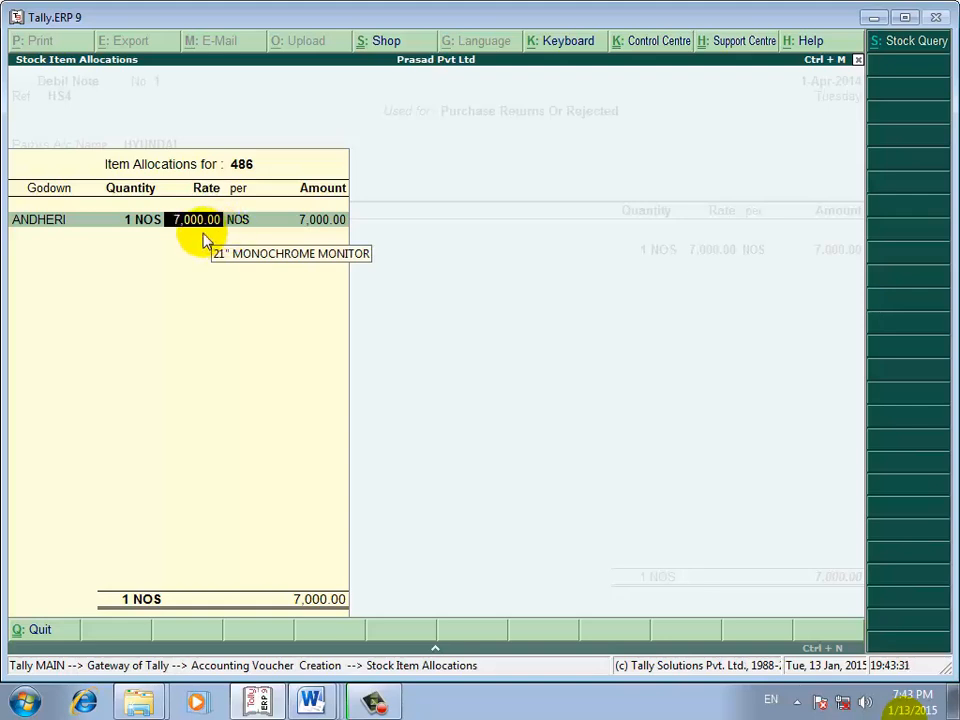
key("Return")
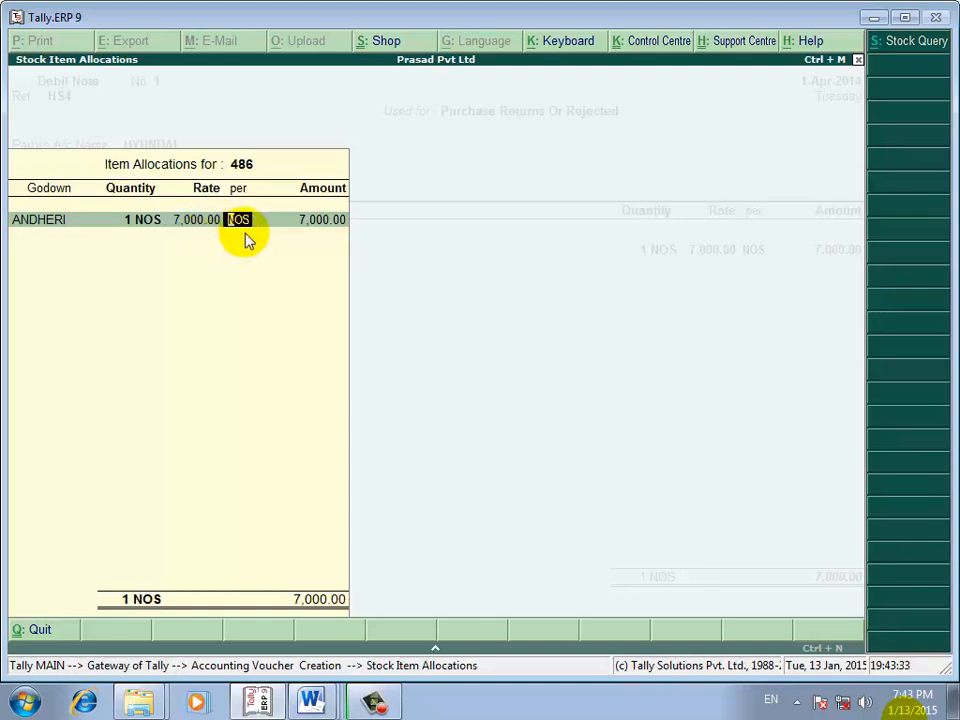
key("Return")
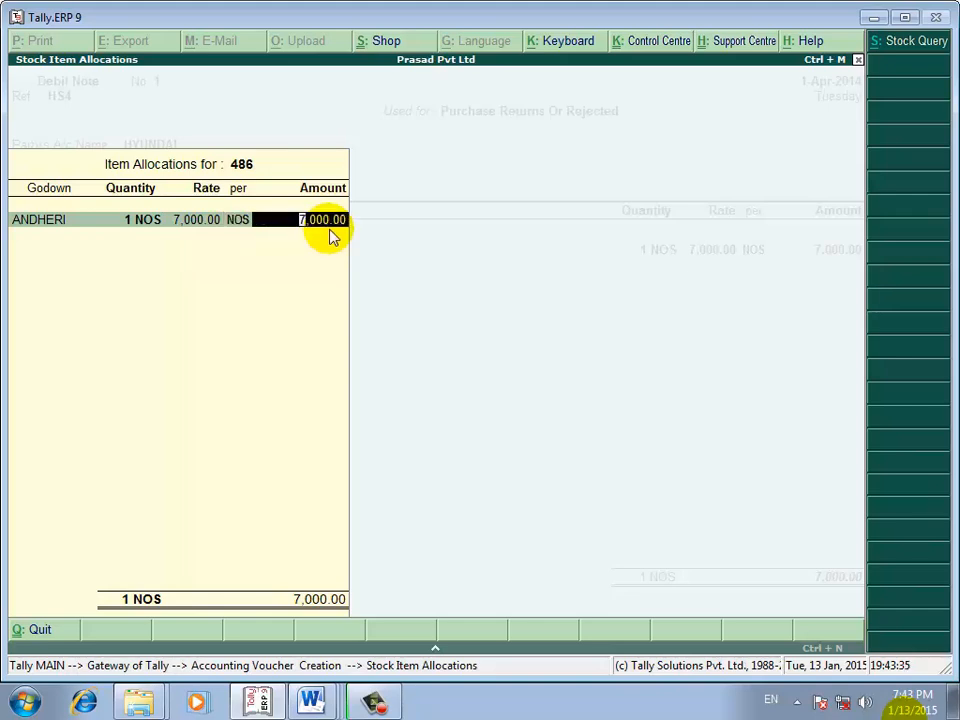
key("Return")
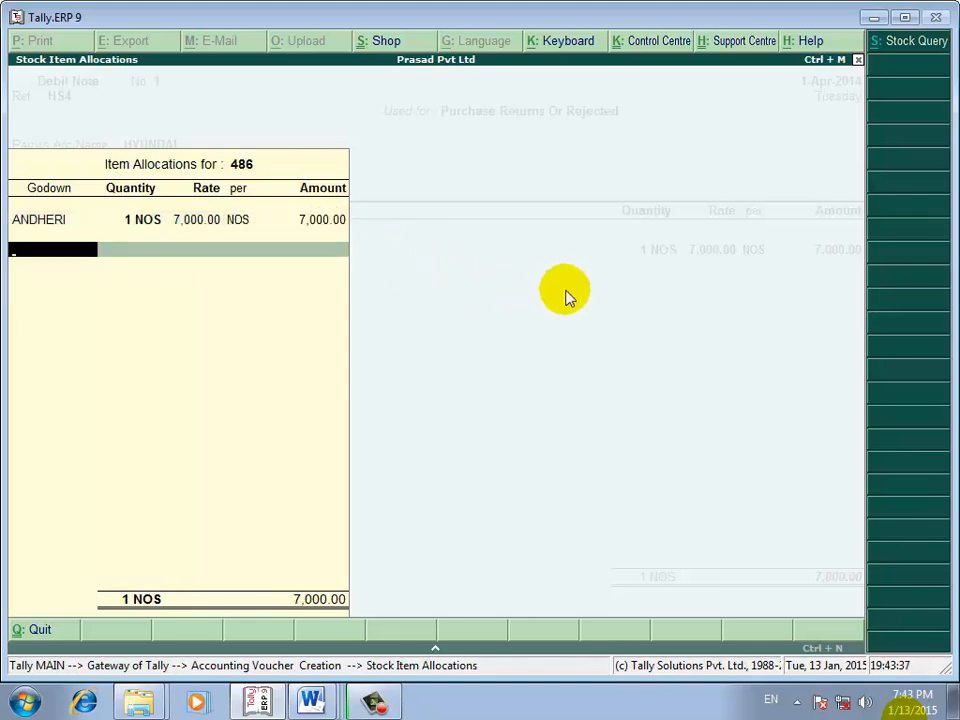
key("Return")
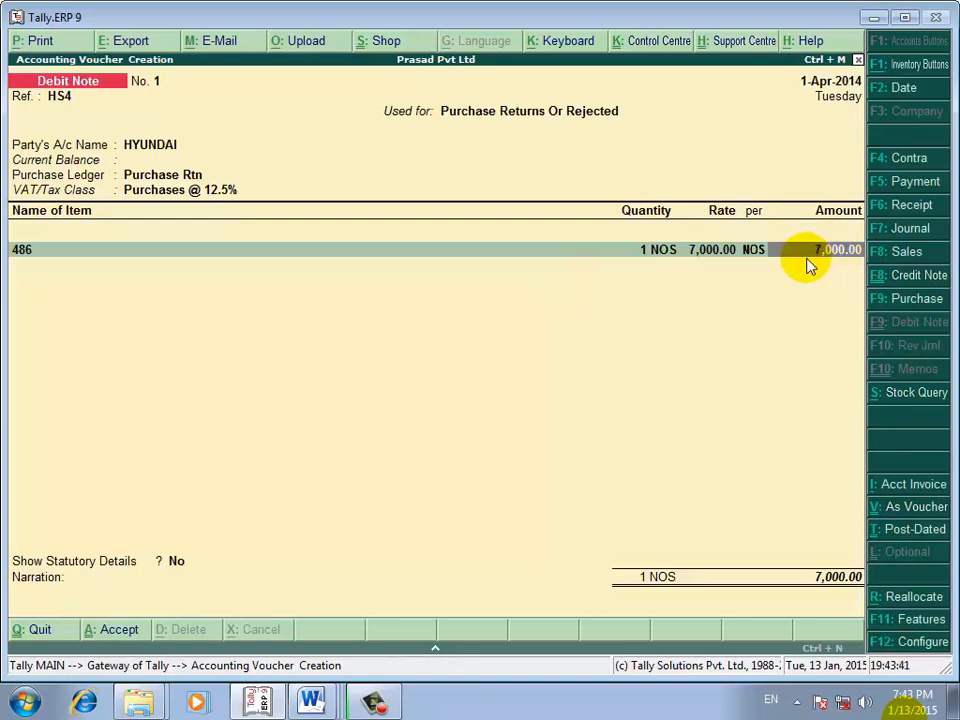
key("Return")
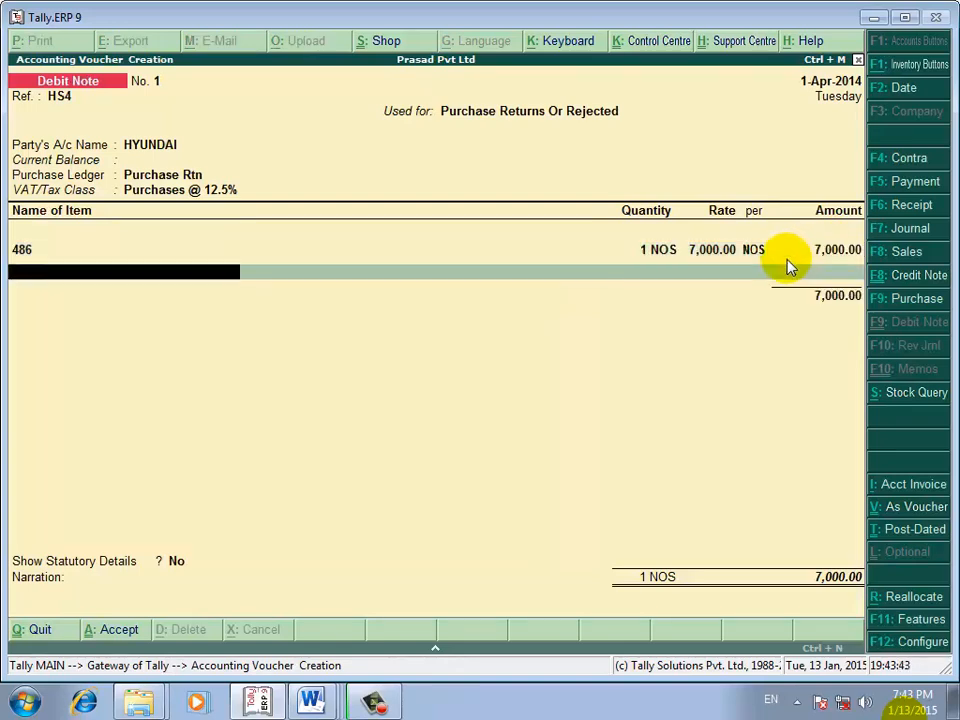
- End the item list, add the Input Vat ledger, and keep Show Statutory Details as No
key("Return")
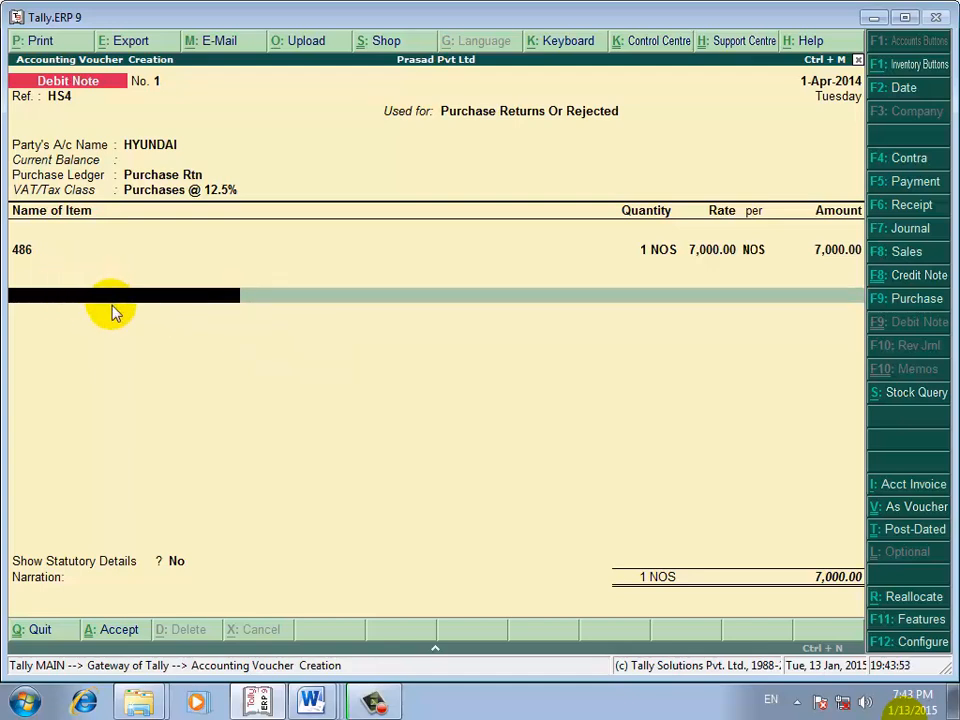
type("I")
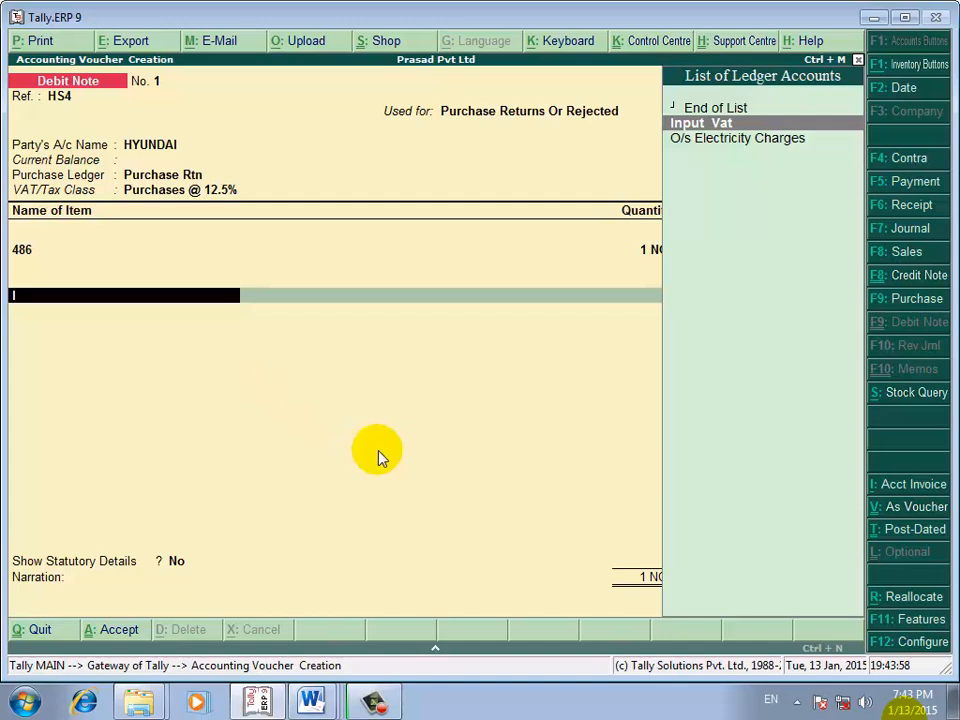
key("Return")
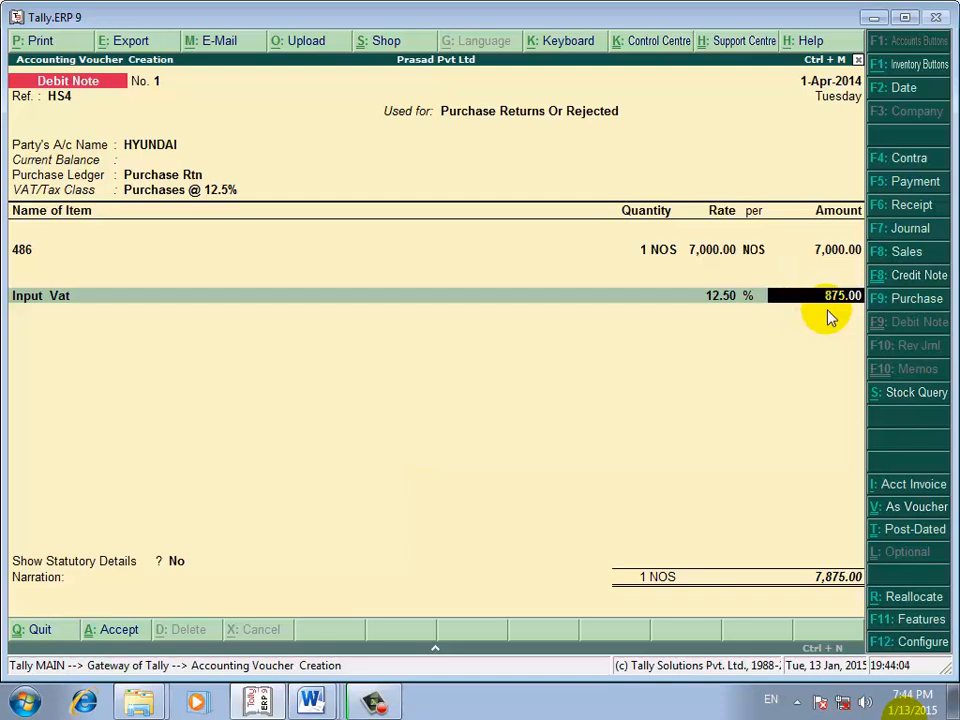
key("Return")
key("Return")
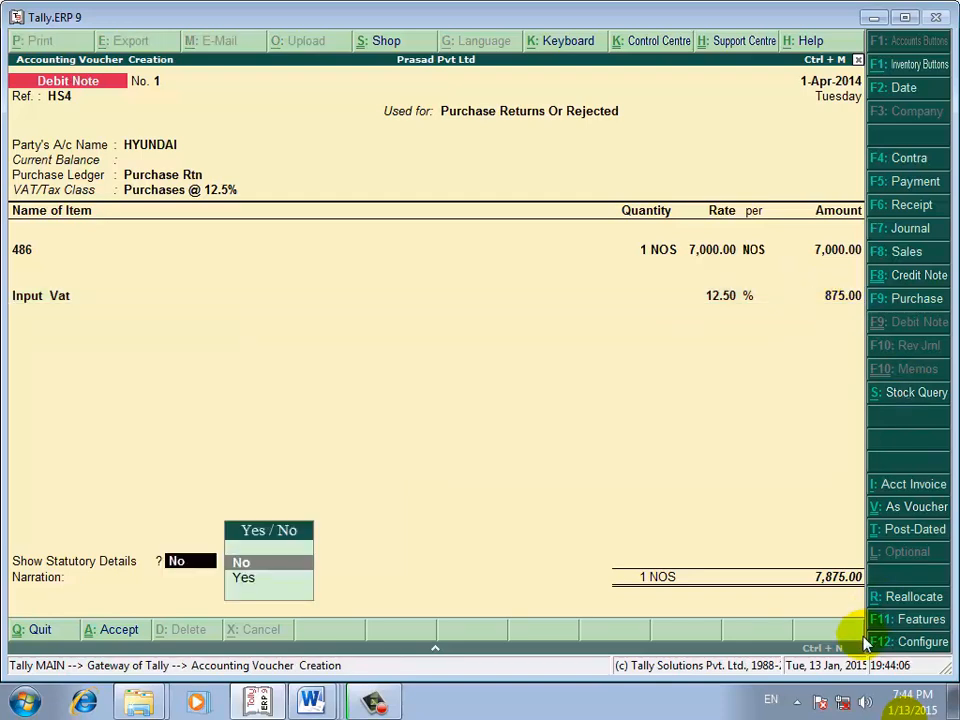
key("Return")
key("Return")
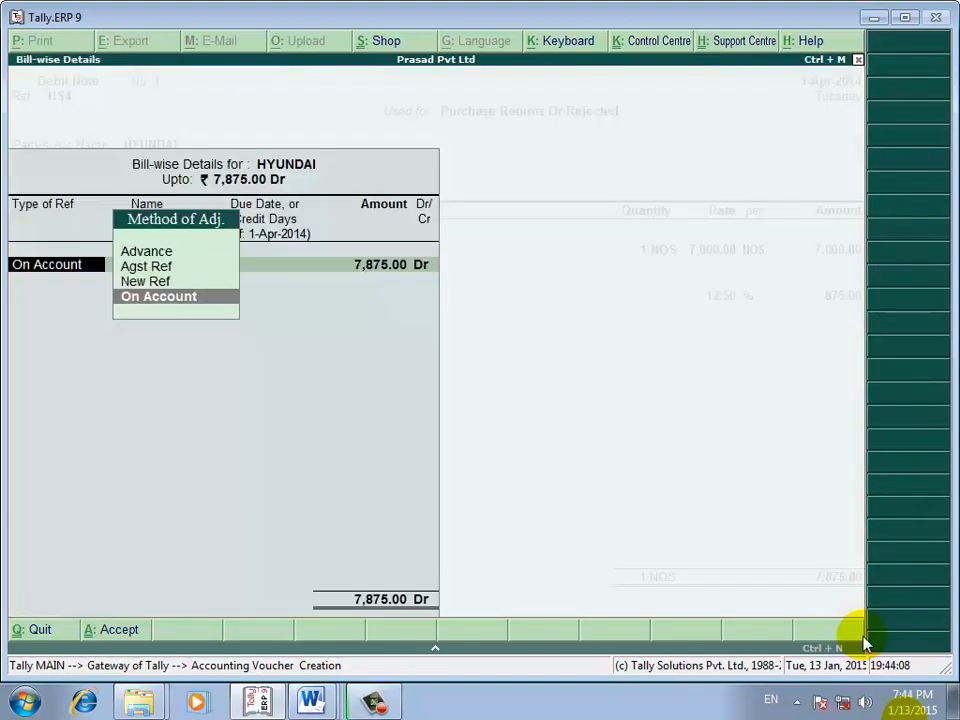
key("Up")
key("Up")
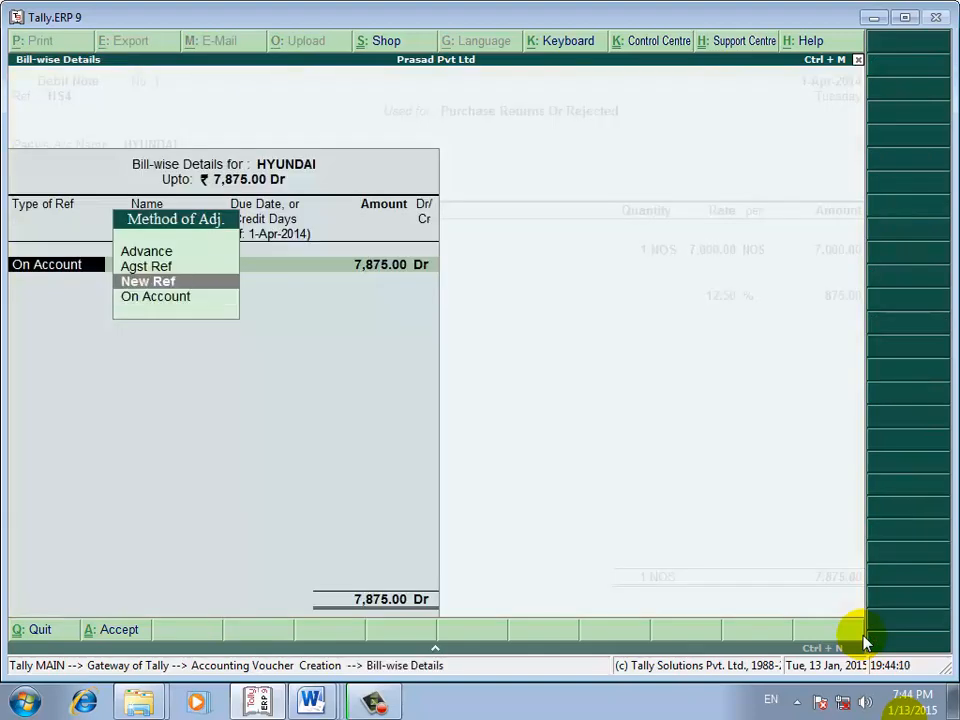
key("Return")
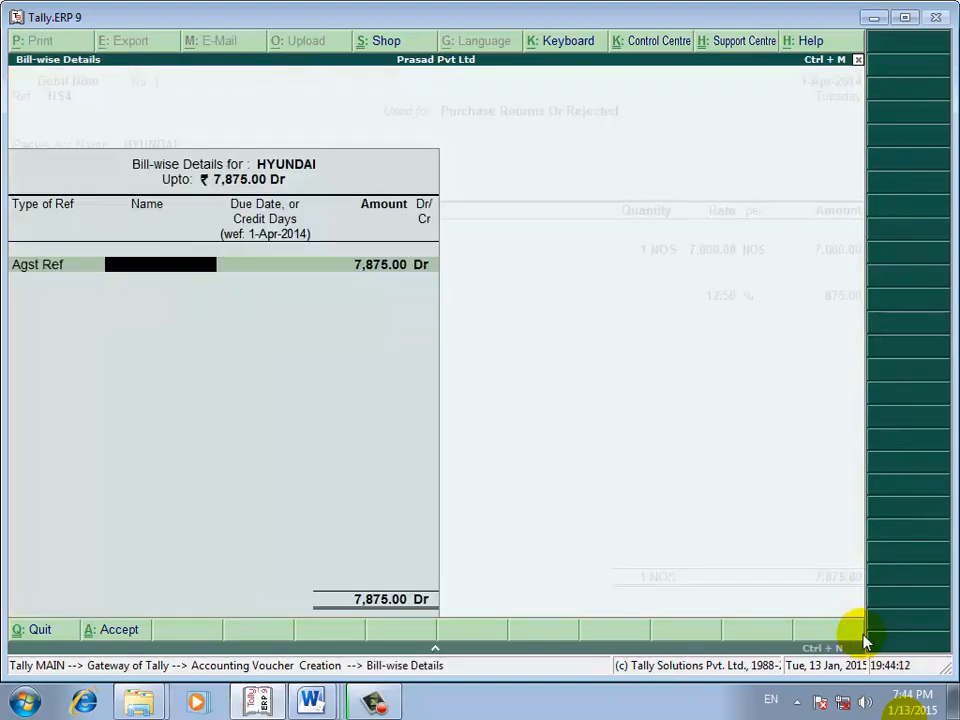
key("BackSpace")
- Allocate the full HYUNDAI amount of 7,875.00 Dr as On Account, and save the debit note without a narration
key("Down")
key("Down")
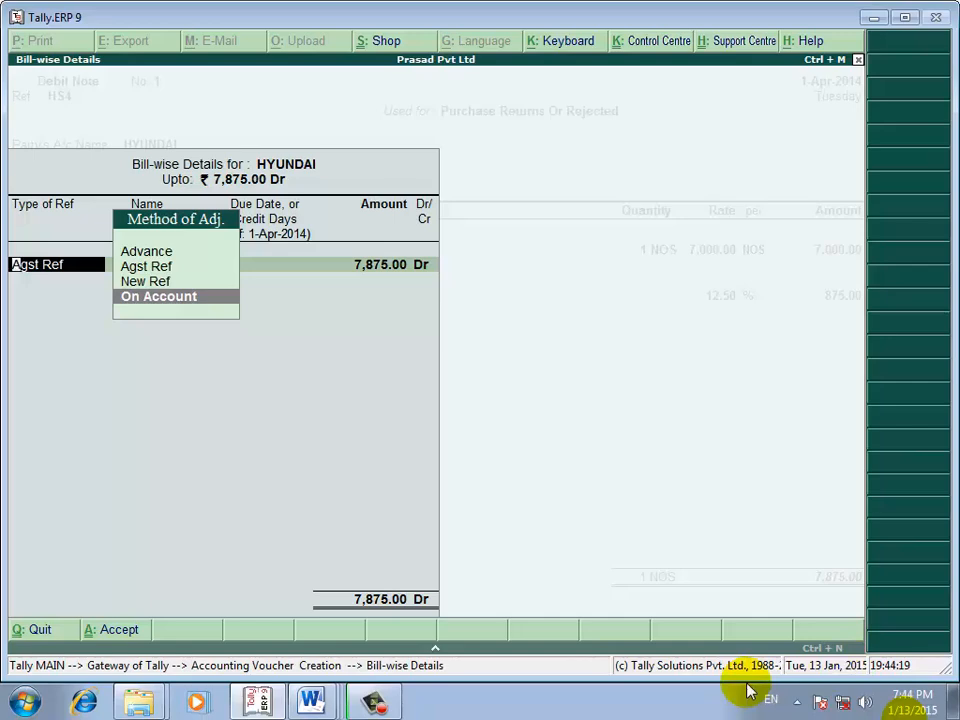
key("Return")
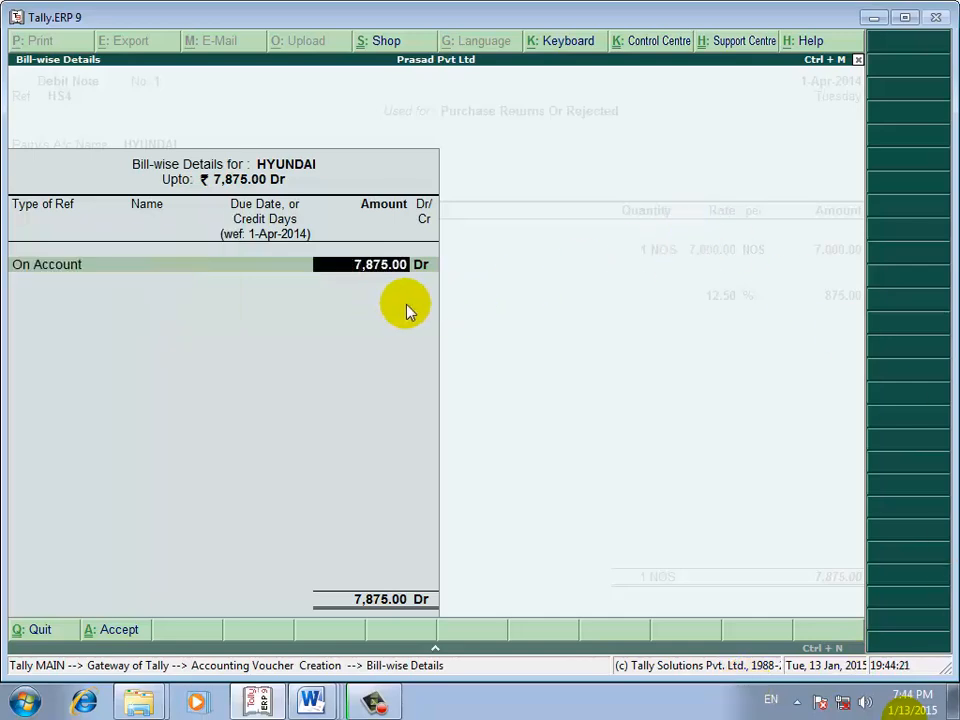
key("Return")
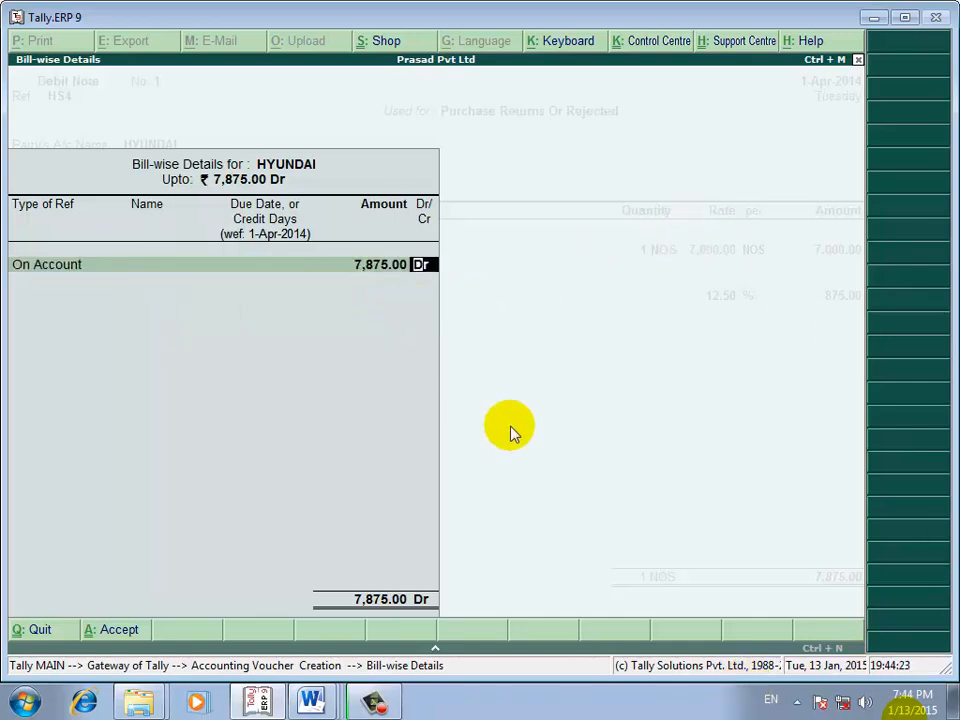
key("Return")
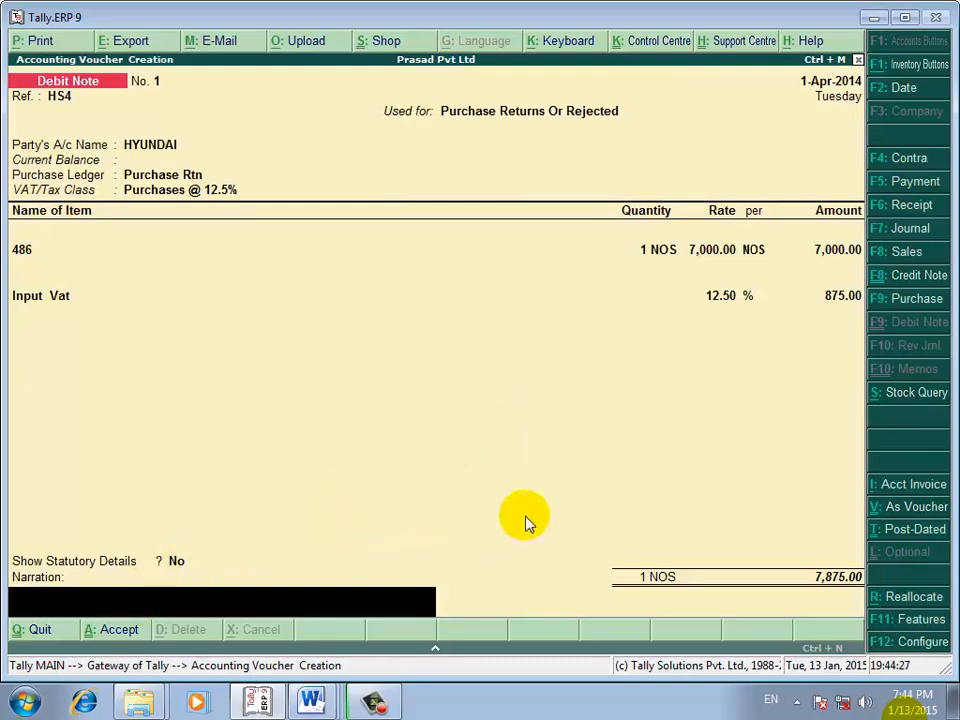
key("Return")
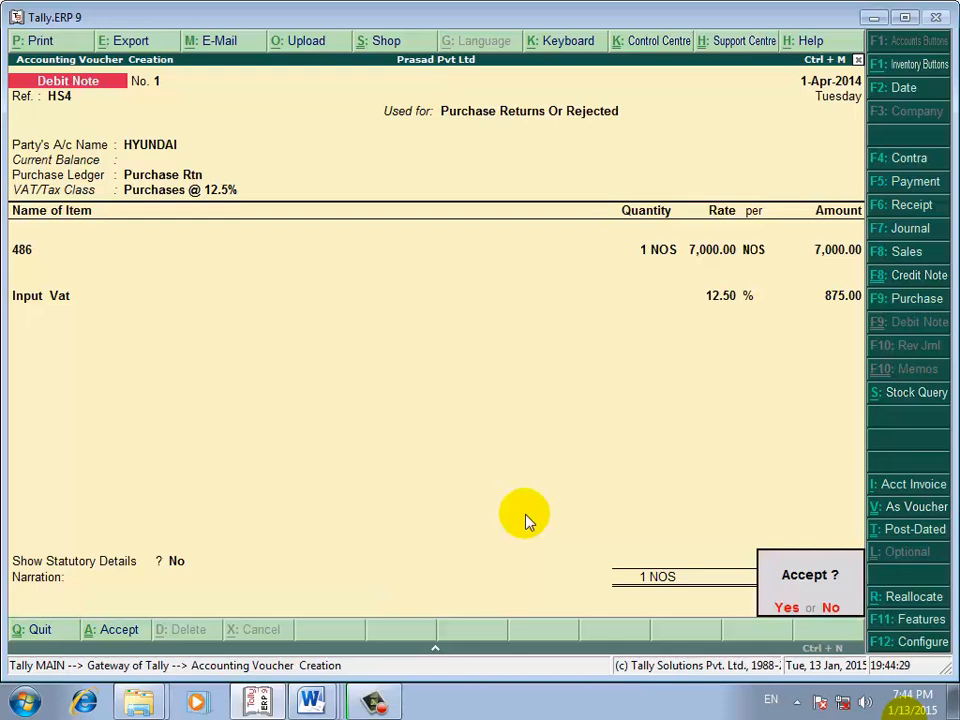
key("Return")
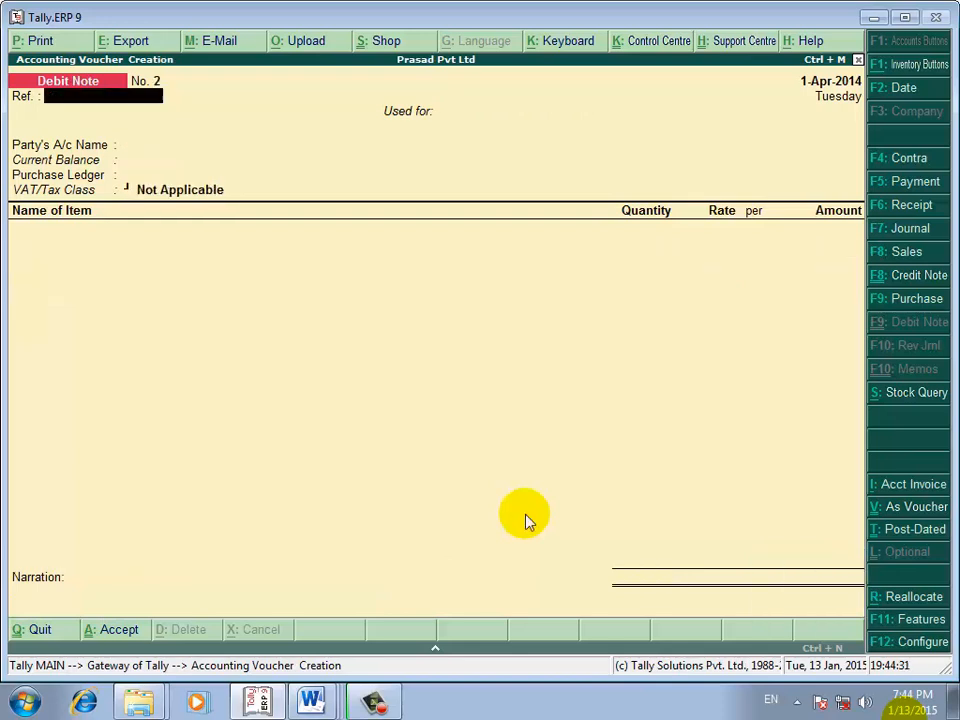
- Check the second adjustment in Microsoft Word, and start a credit note in Tally.ERP 9 with reference PS1, used for Goods Sold Returned
left_click(310, 703)
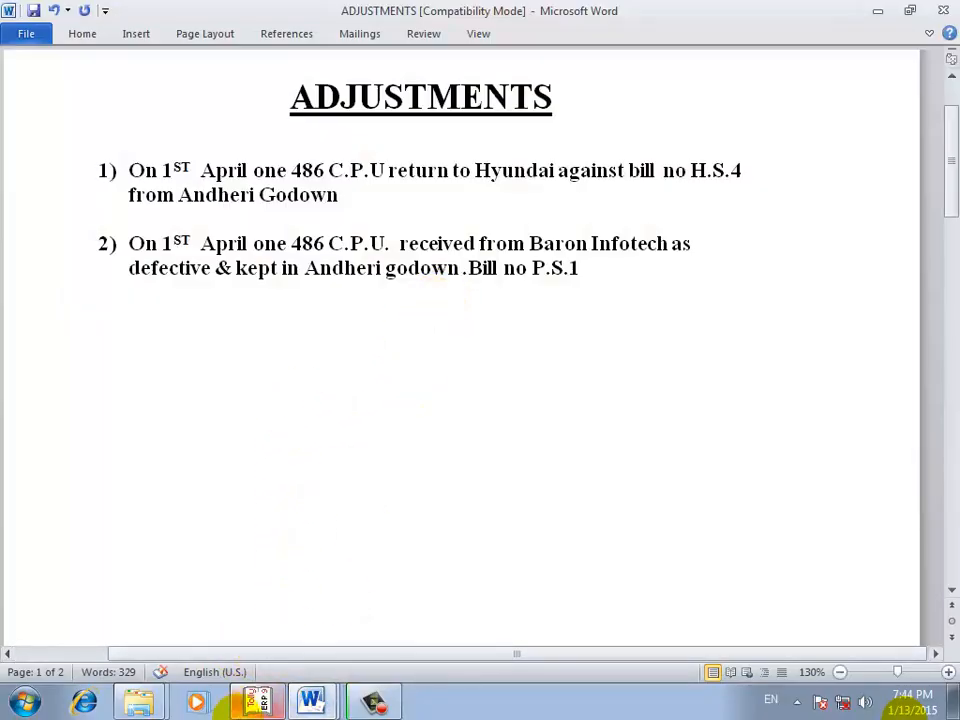
left_click(255, 703)
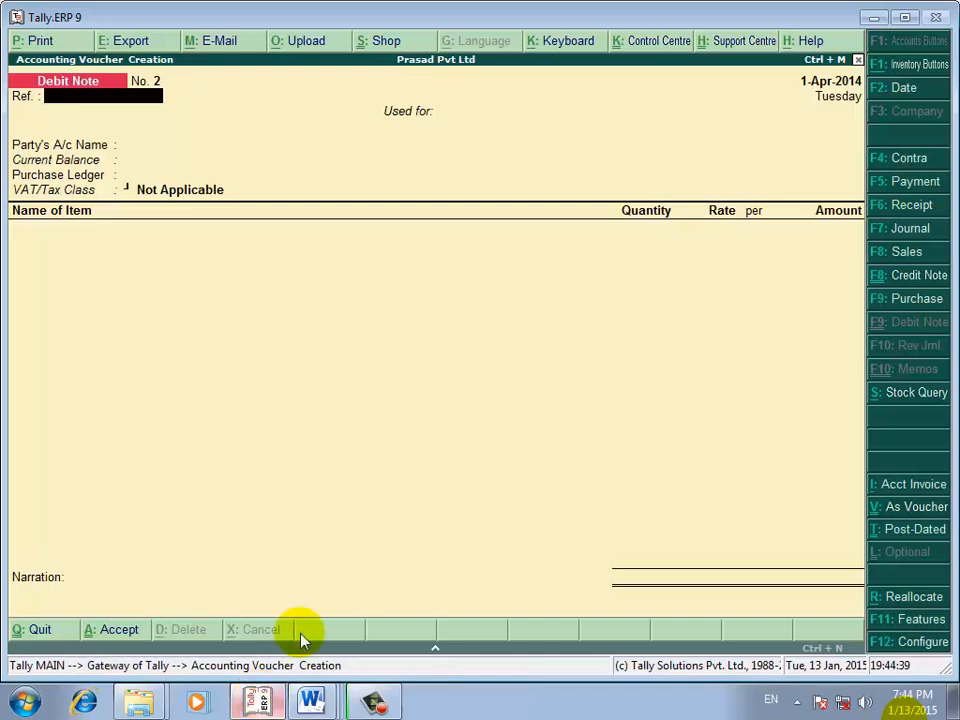
left_click(908, 281)
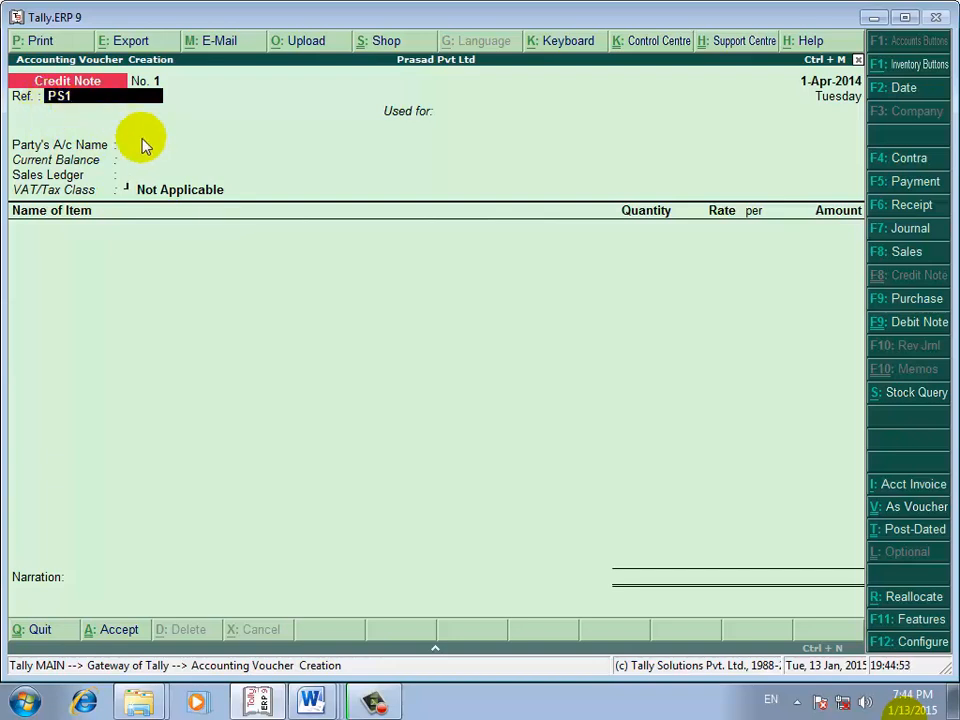
key("Return")
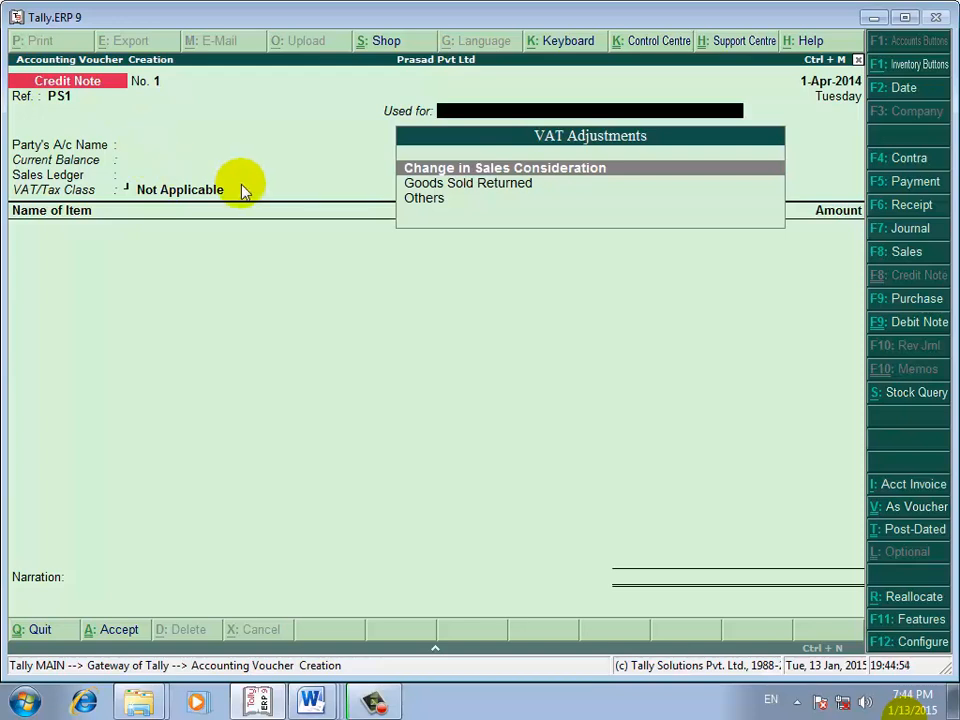
left_click(528, 187)
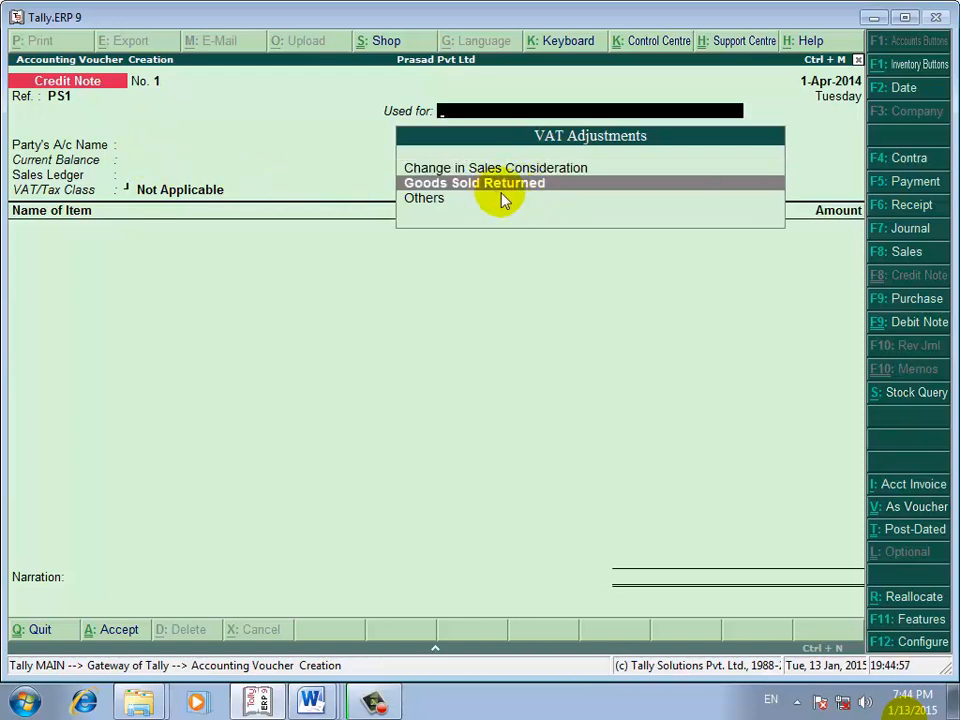
key("Return")
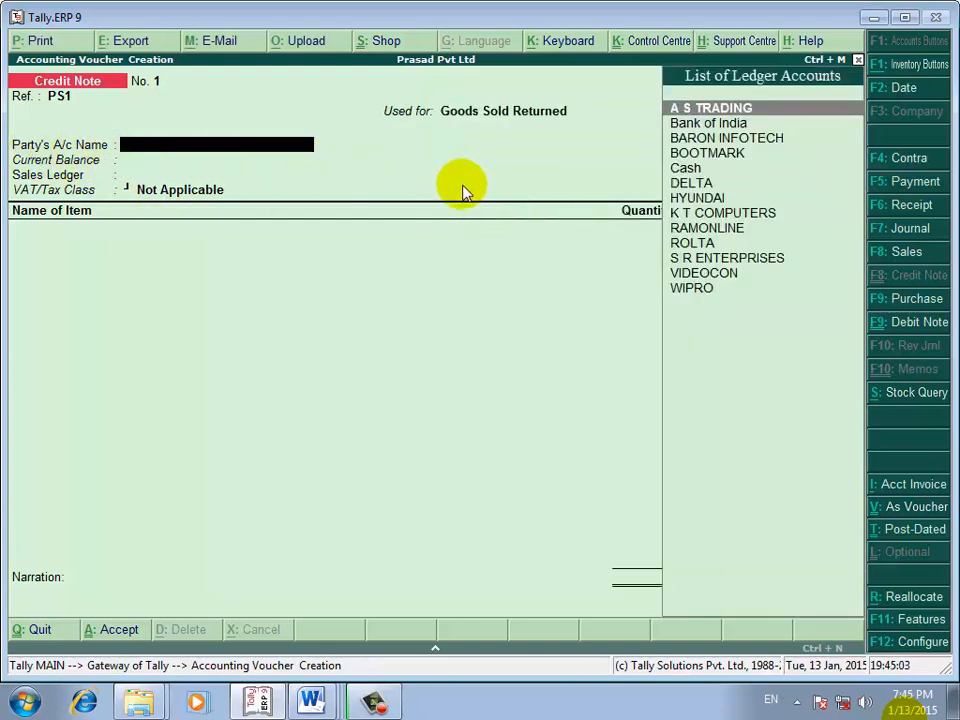
- Set the party account to BARON INFOTECH, leaving the receipt and order details blank and the buyer's details at their defaults
key("Down")
key("Down")
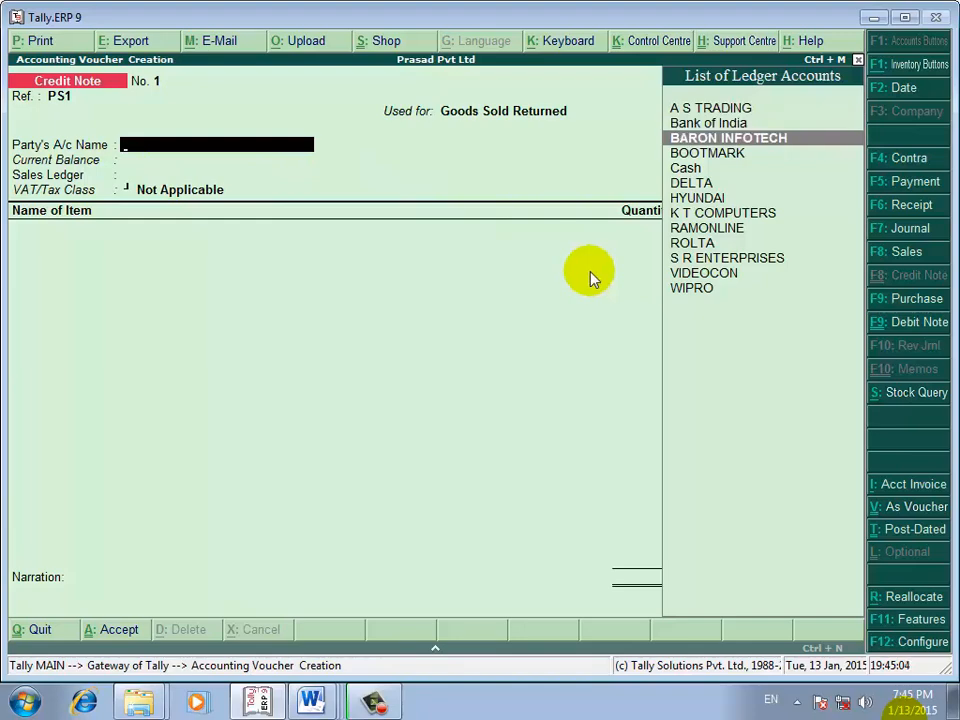
key("Return")
key("Return")
key("Return")
key("Return")
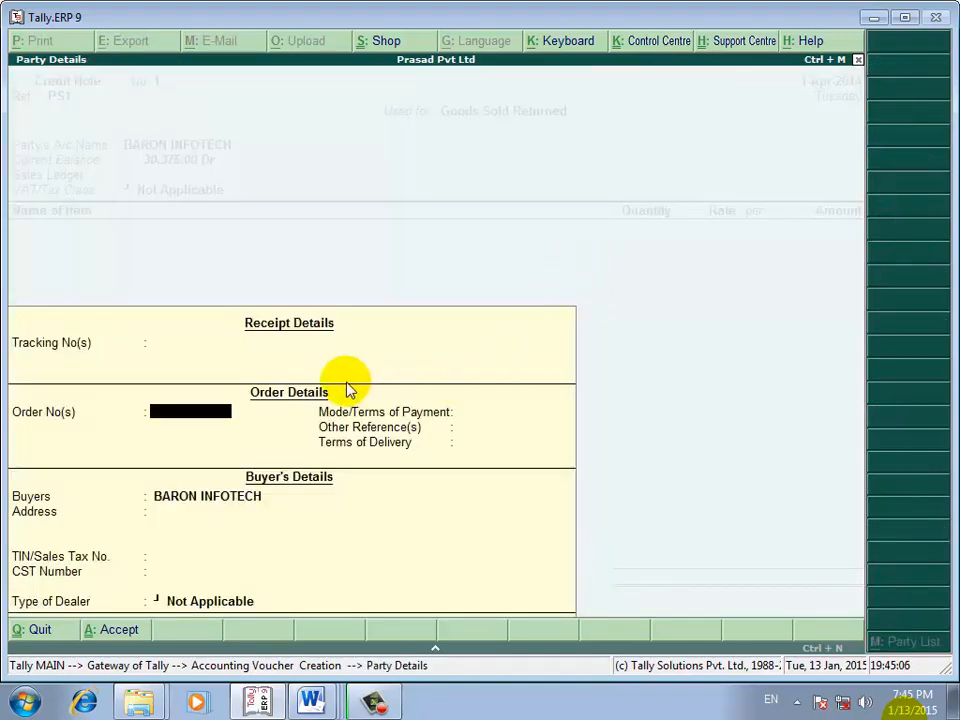
key("Return")
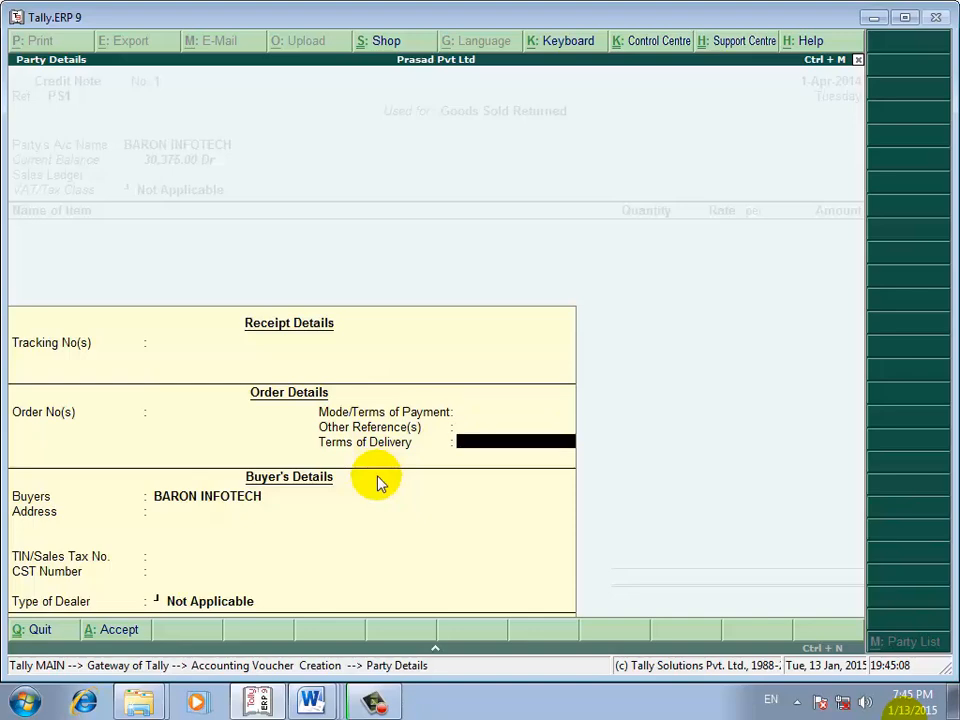
key("Return")
key("Return")
key("Return")
key("Return")
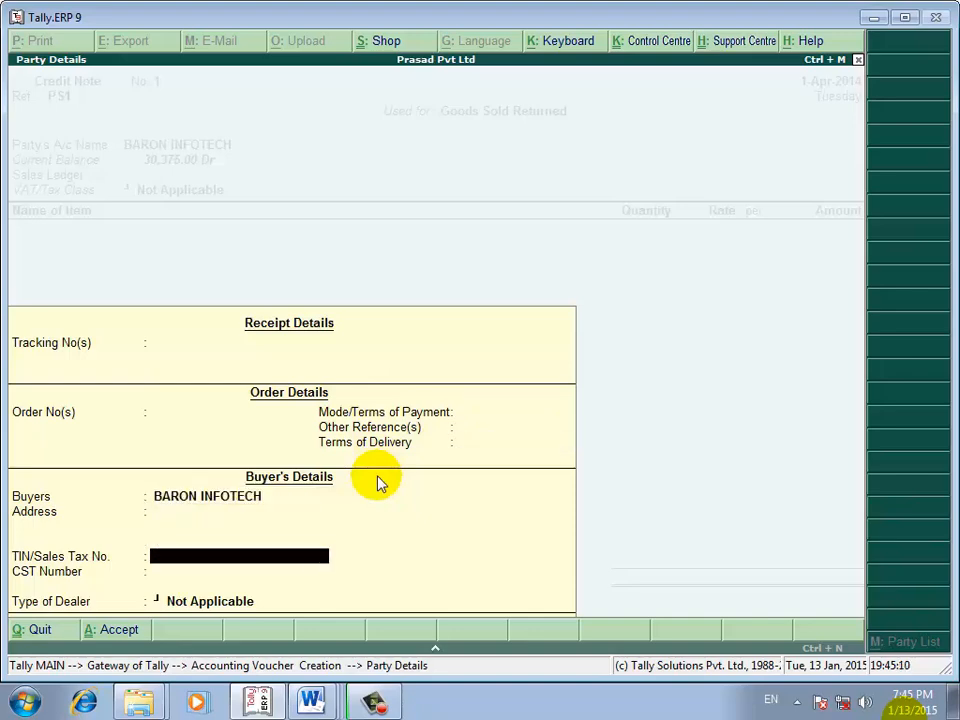
key("Return")
key("Return")
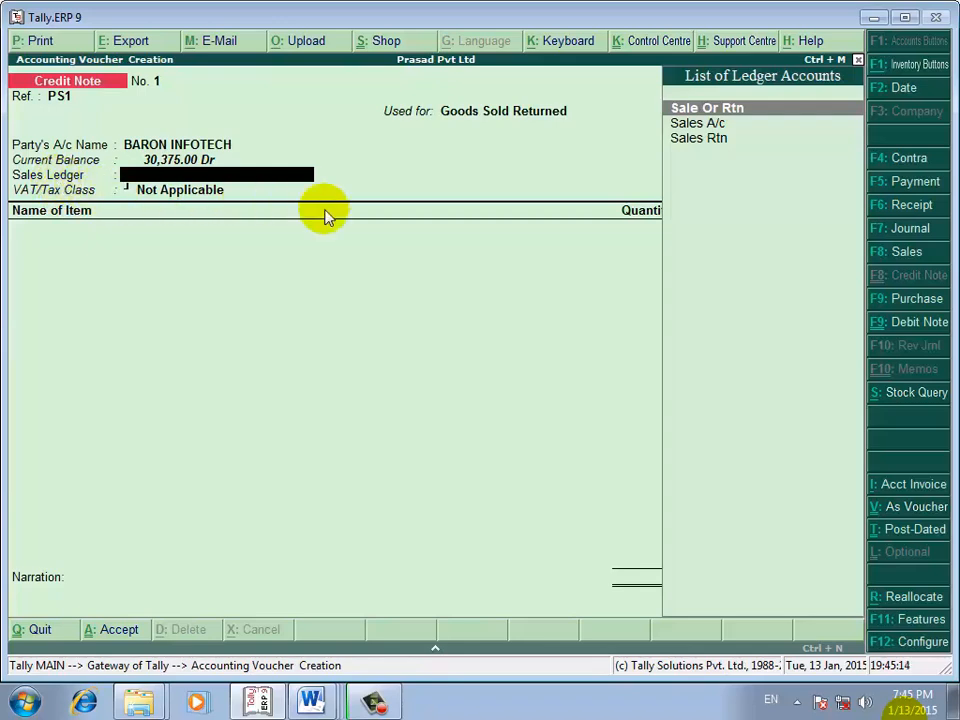
- Set the sales ledger to Sales Rtn with the VAT/Tax class Sales @ 12.5%
key("Down")
key("Down")
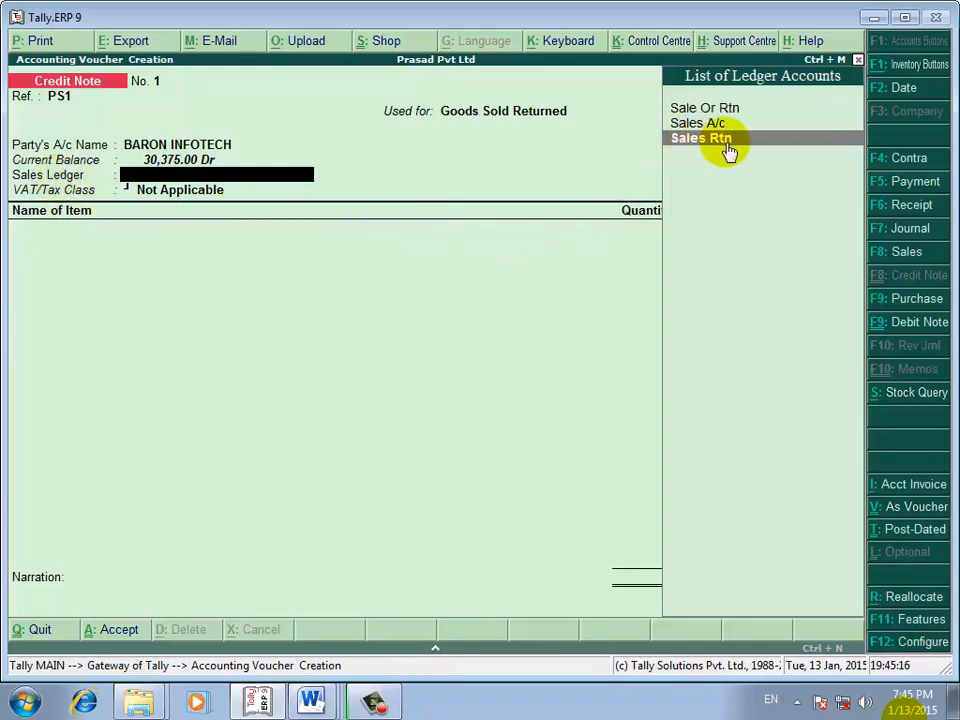
key("Return")
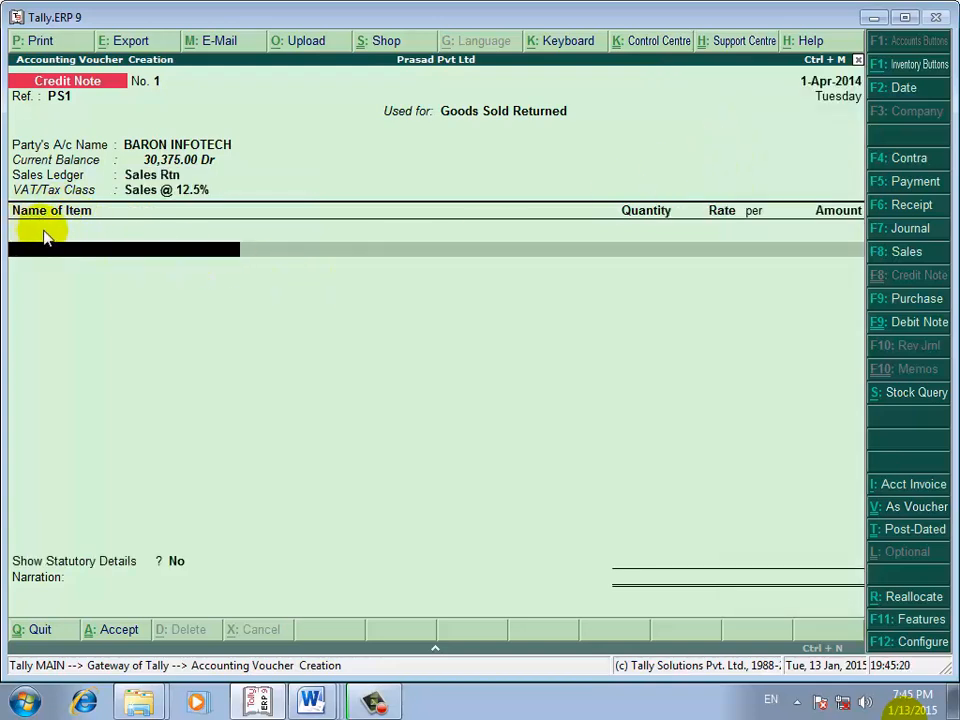
- Add stock item 486 to the ANDHERI godown named in the Word adjustment, with a quantity of 1 NOS at a rate of 9,000.00
type("4")
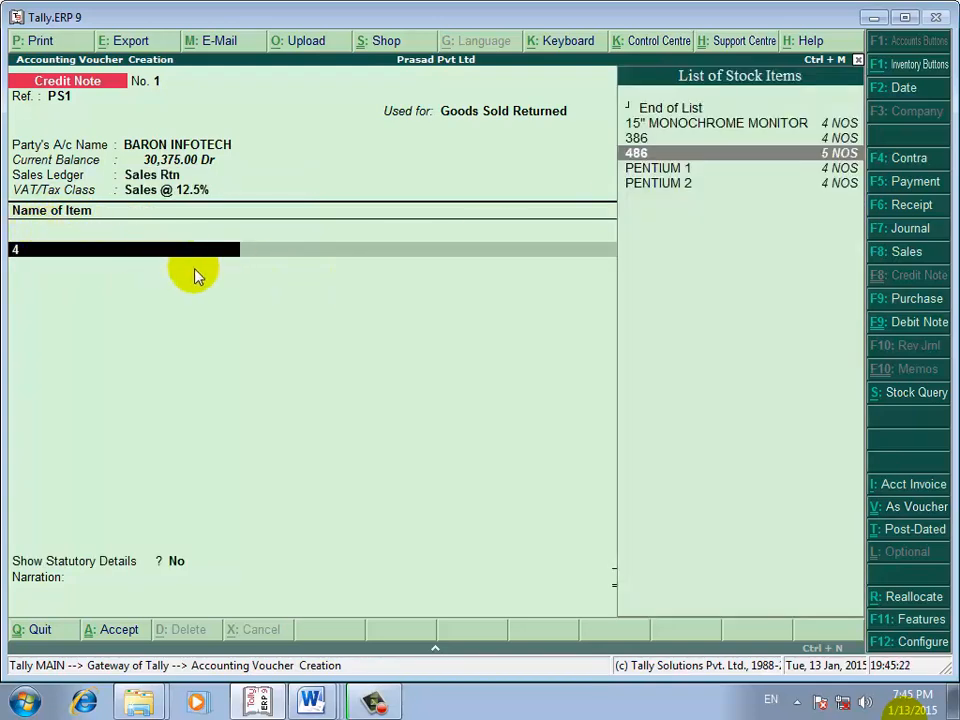
key("Return")
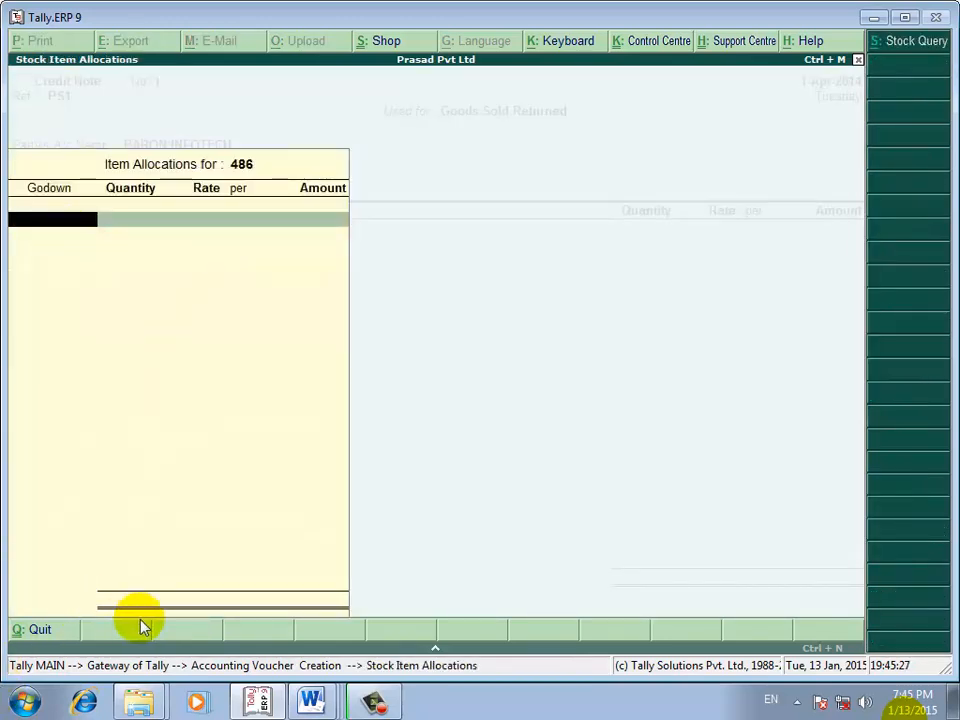
left_click(317, 702)
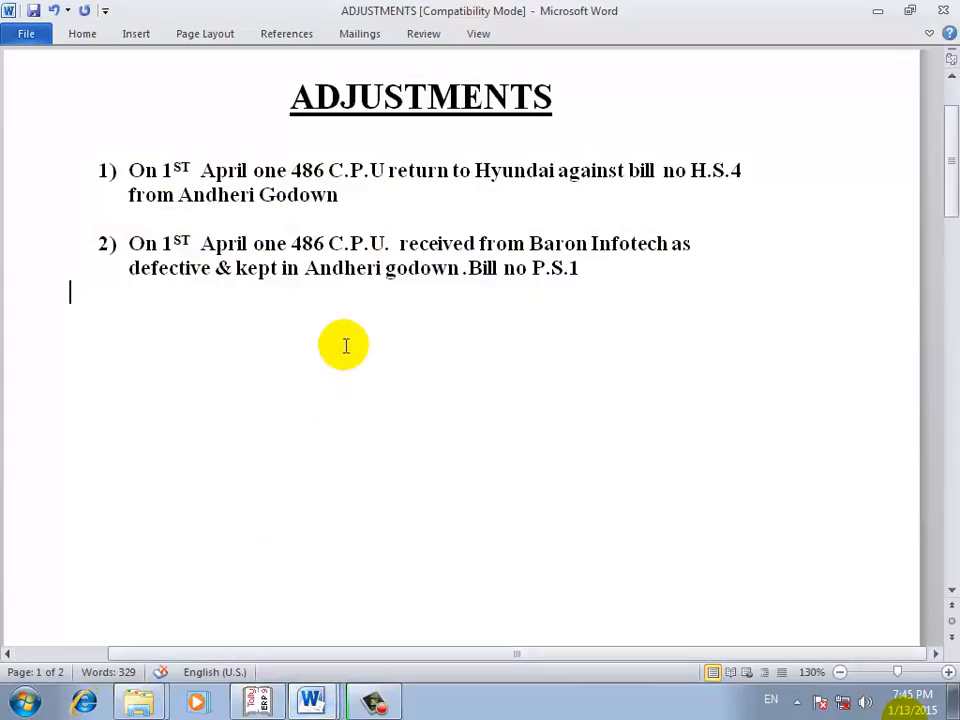
left_click(256, 702)
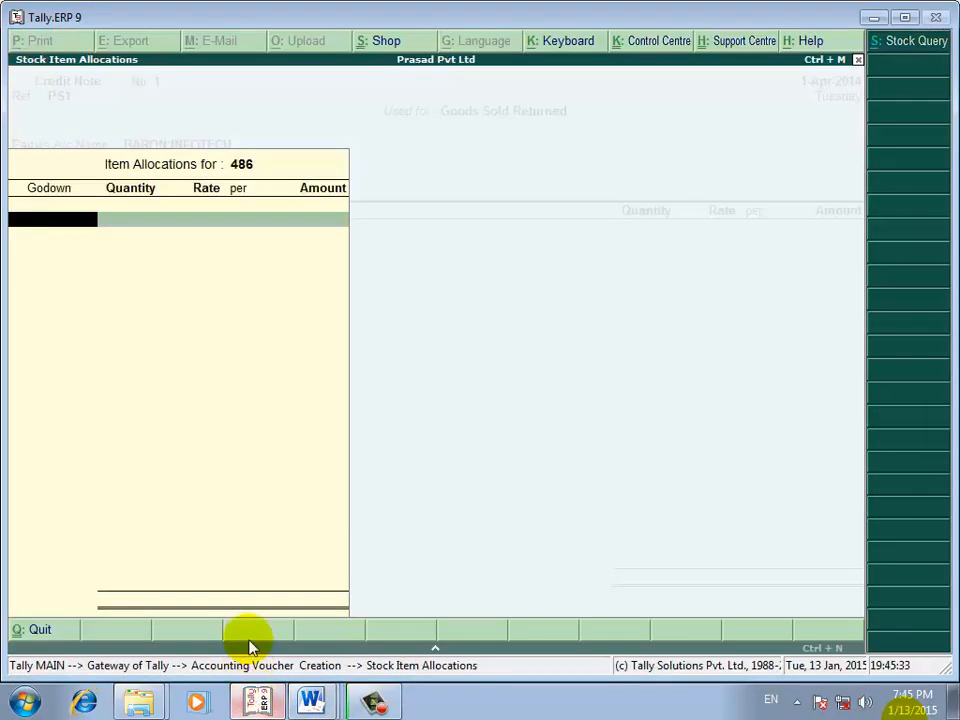
type("A")
key("Return")
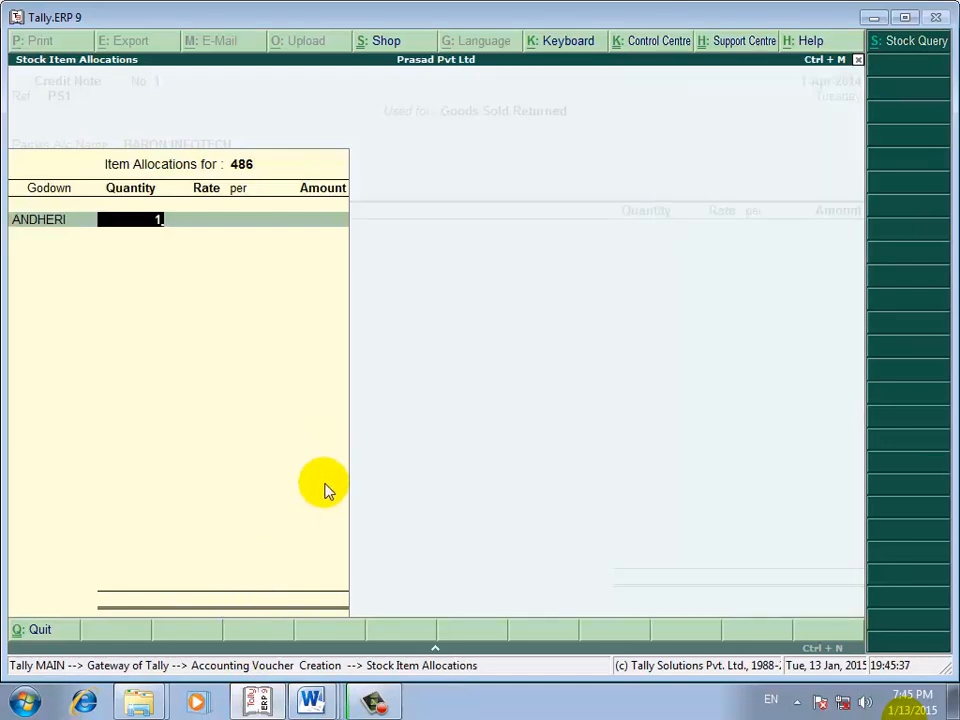
key("Return")
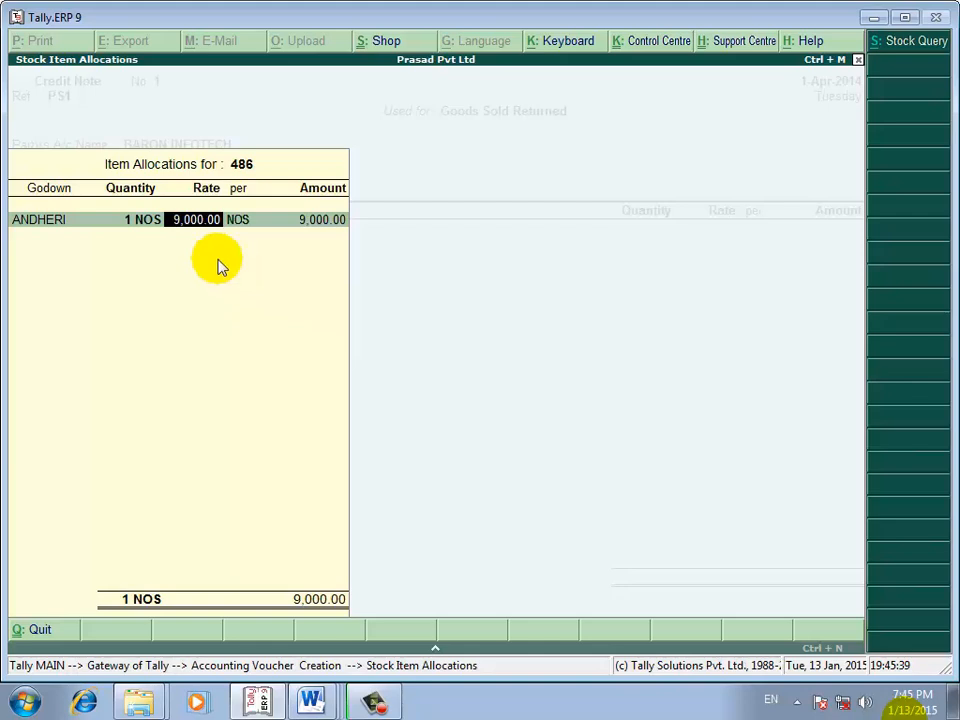
key("Return")
key("Return")
key("Return")
key("Return")
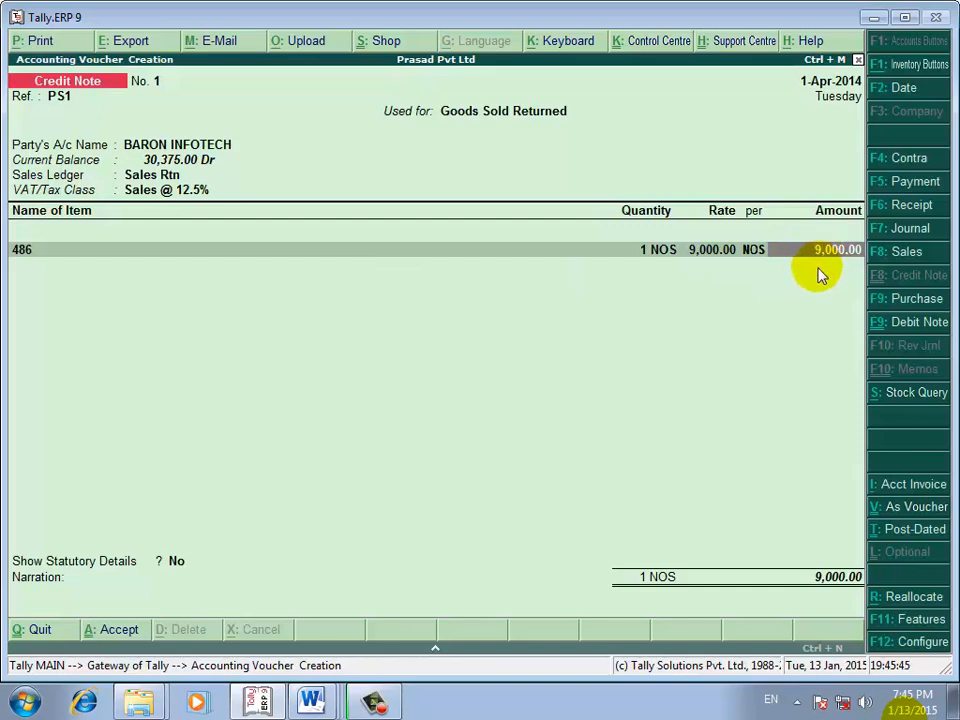
key("Return")
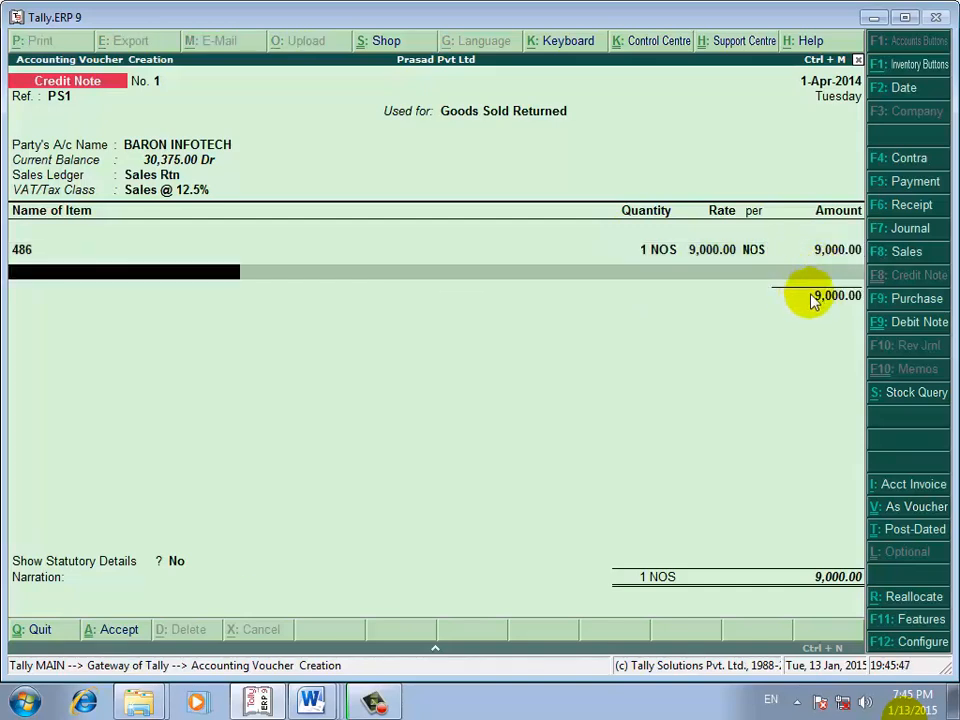
- End the item list, add the Output Vat ledger at 12.50 %, and keep Show Statutory Details as No
key("Return")
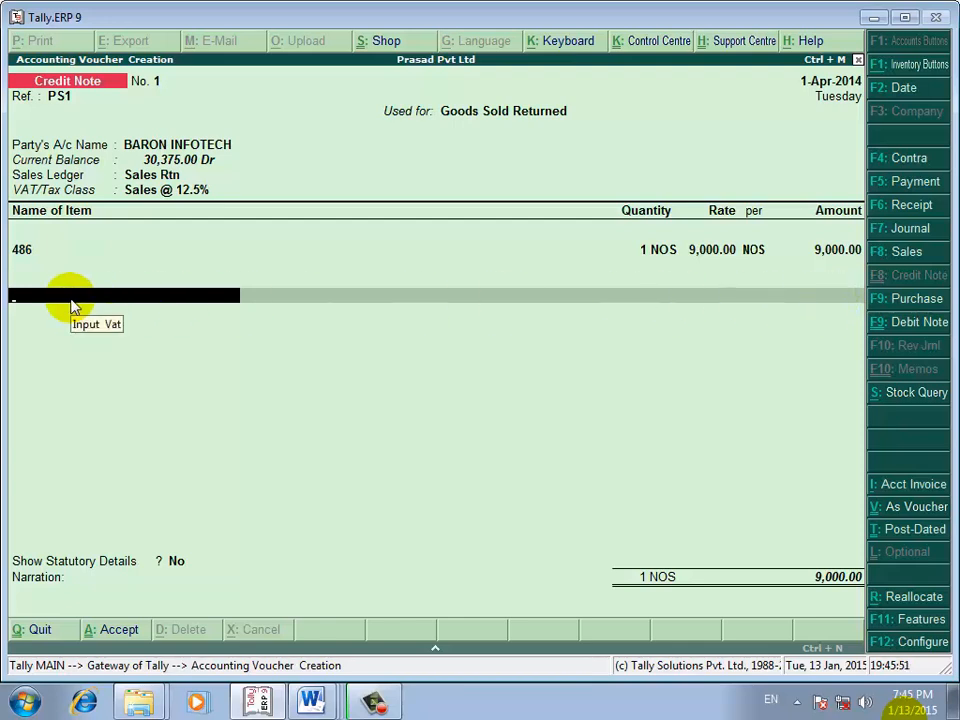
type("O")
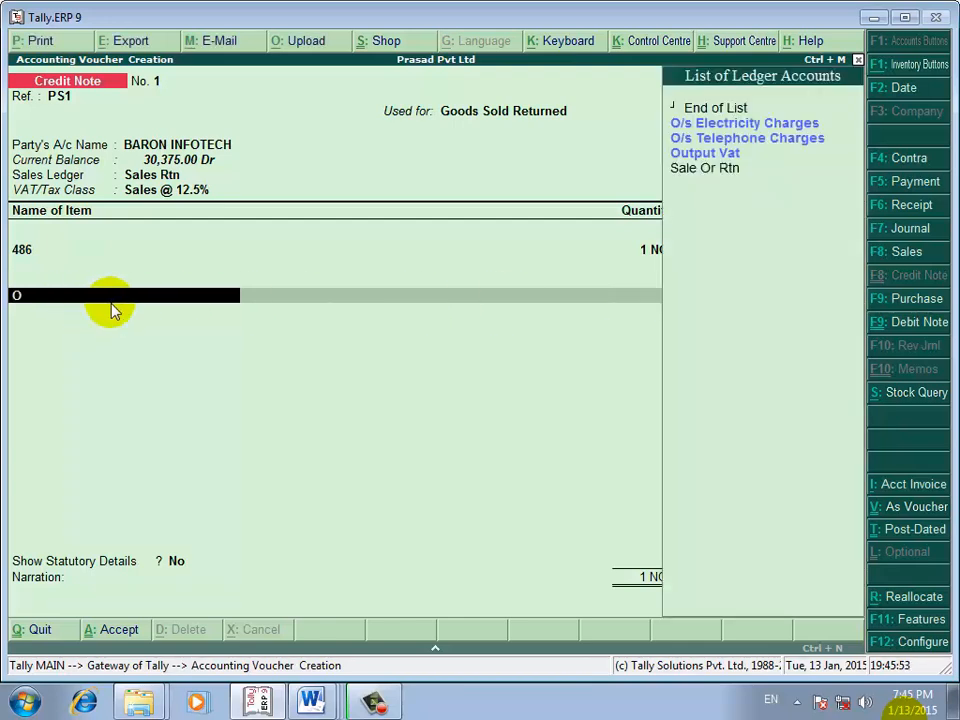
type("U")
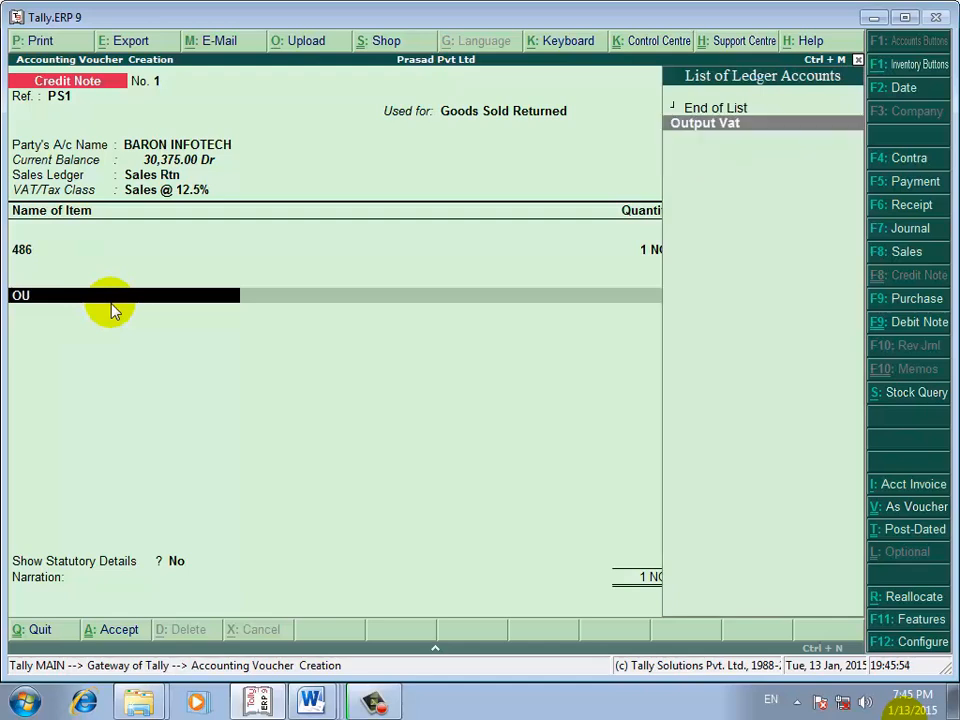
left_click(738, 128)
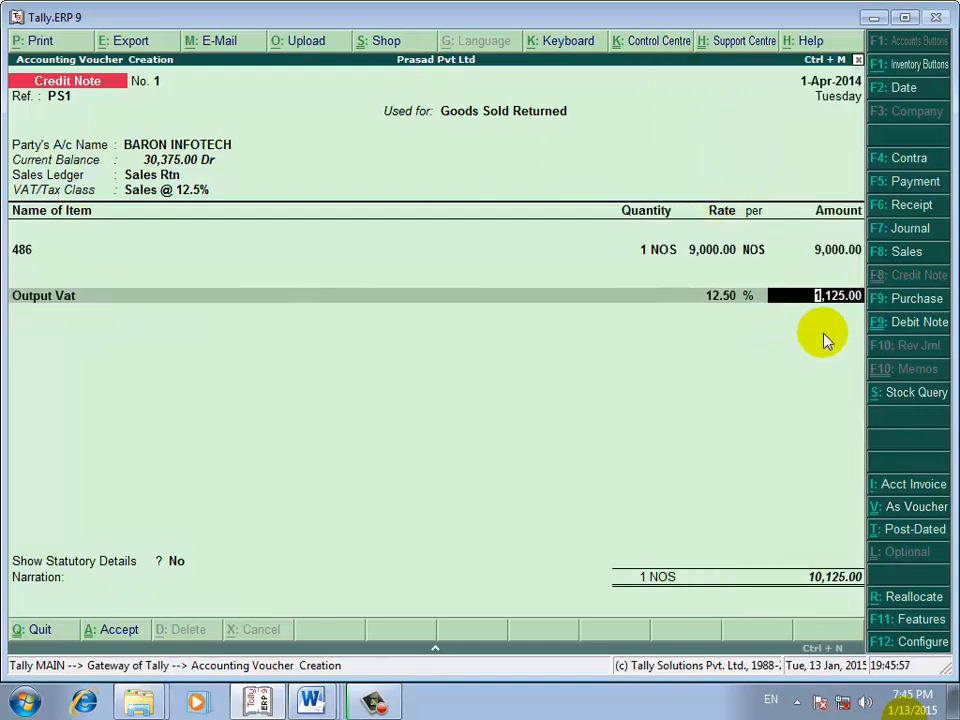
key("Return")
key("Return")
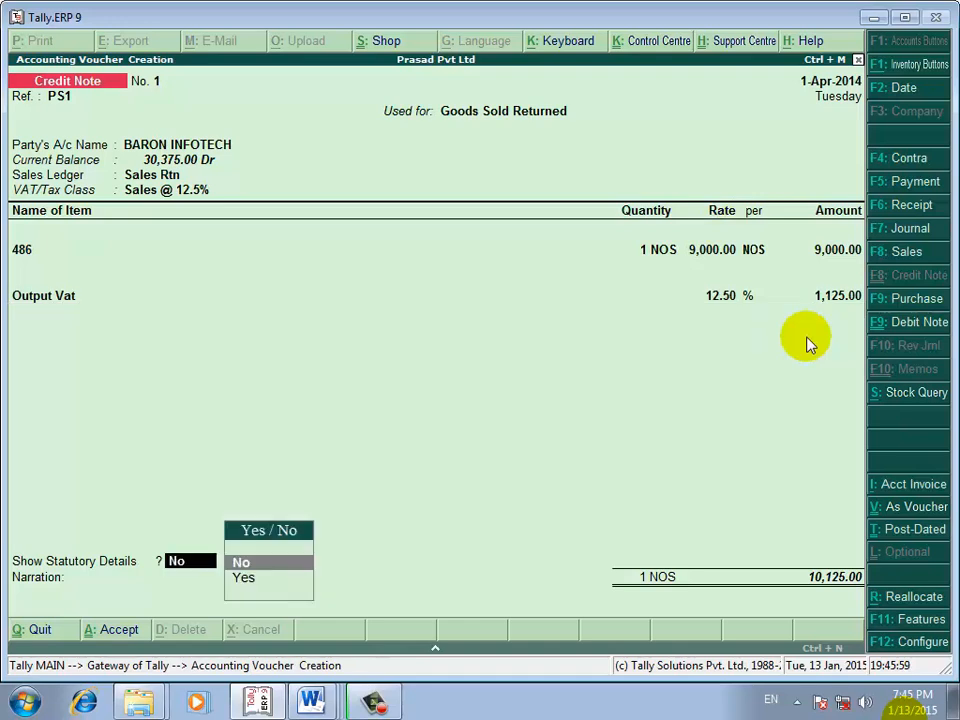
key("Return")
key("Return")
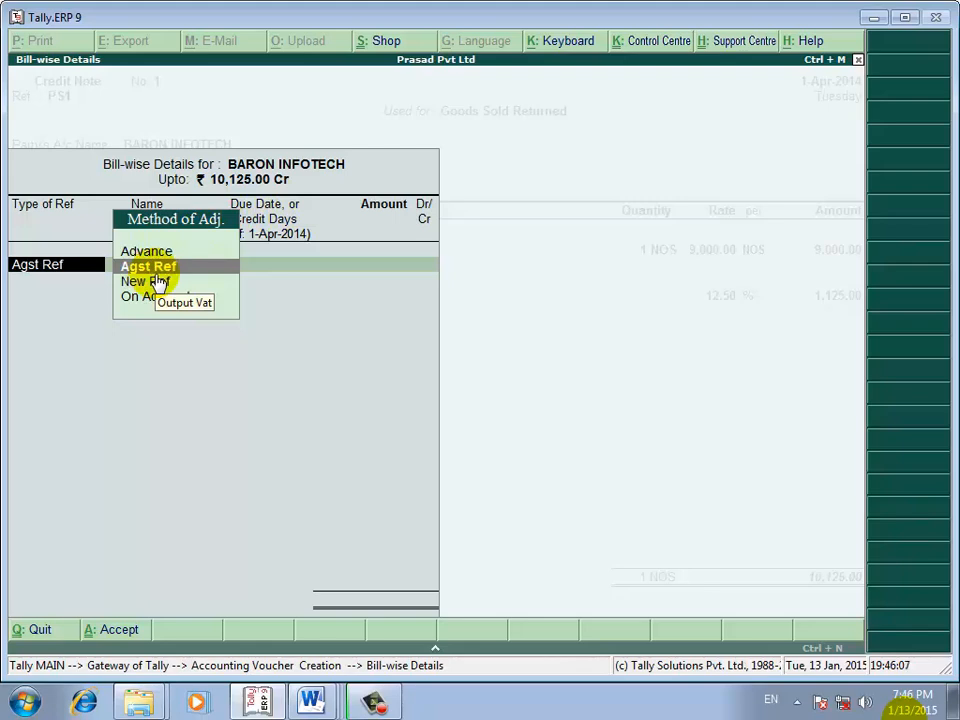
- Allocate the full BARON INFOTECH amount of 10,125.00 Cr as Agst Ref to bill PS1, and save the credit note without a narration
key("Return")
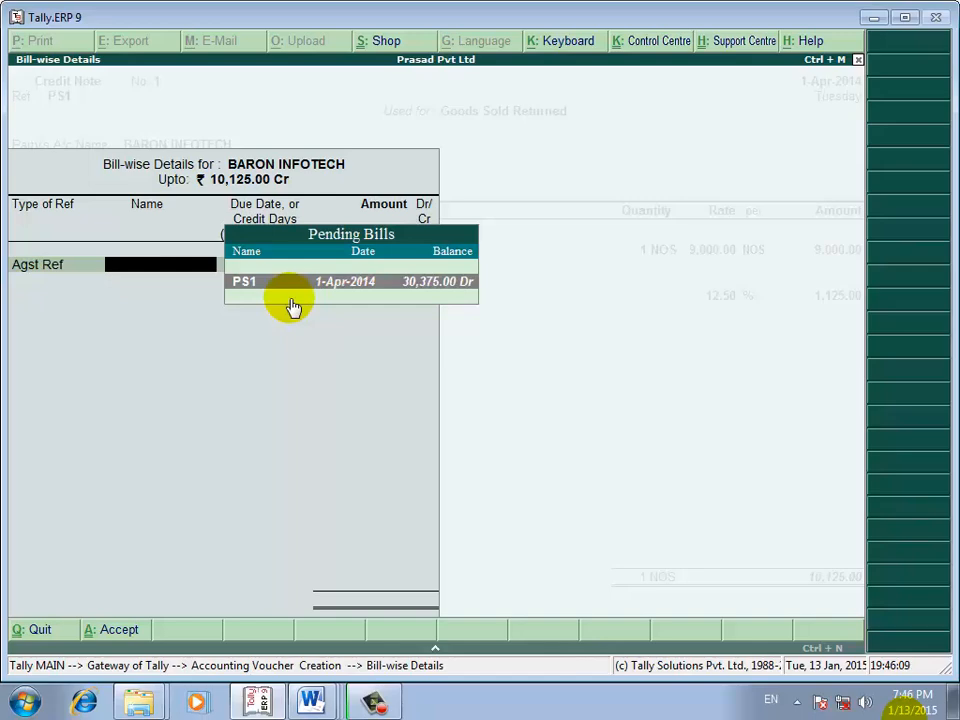
key("Return")
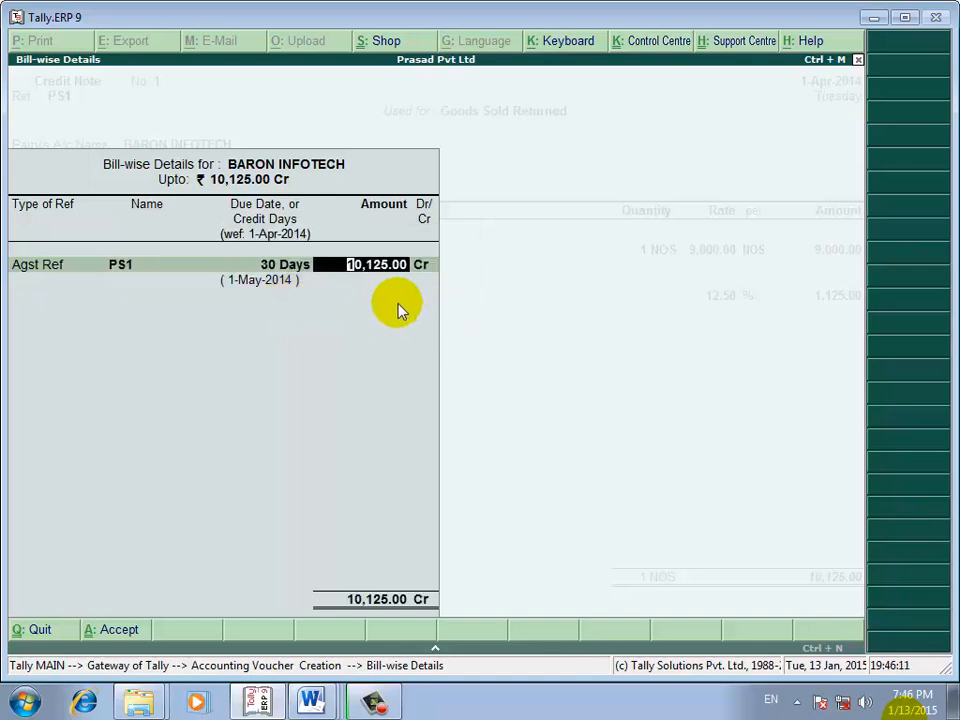
key("Return")
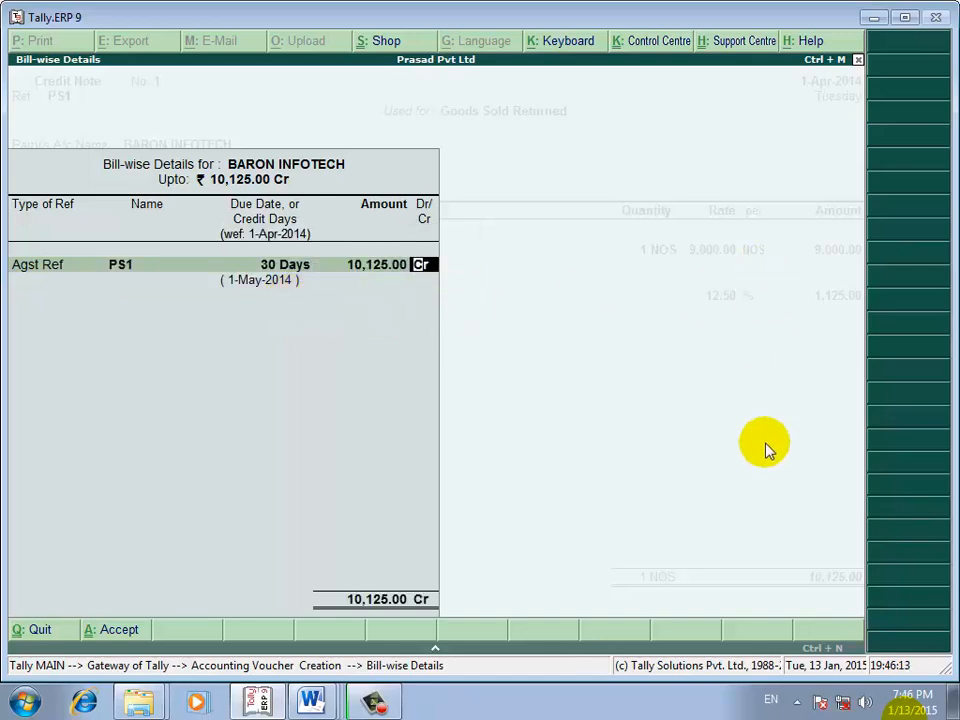
key("Return")
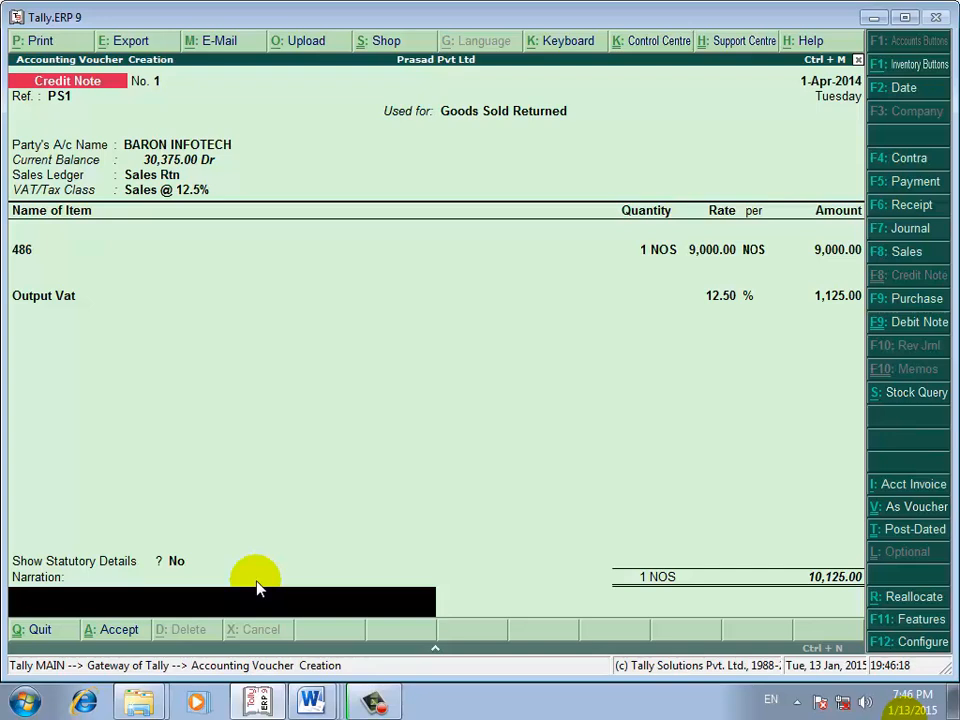
key("Return")
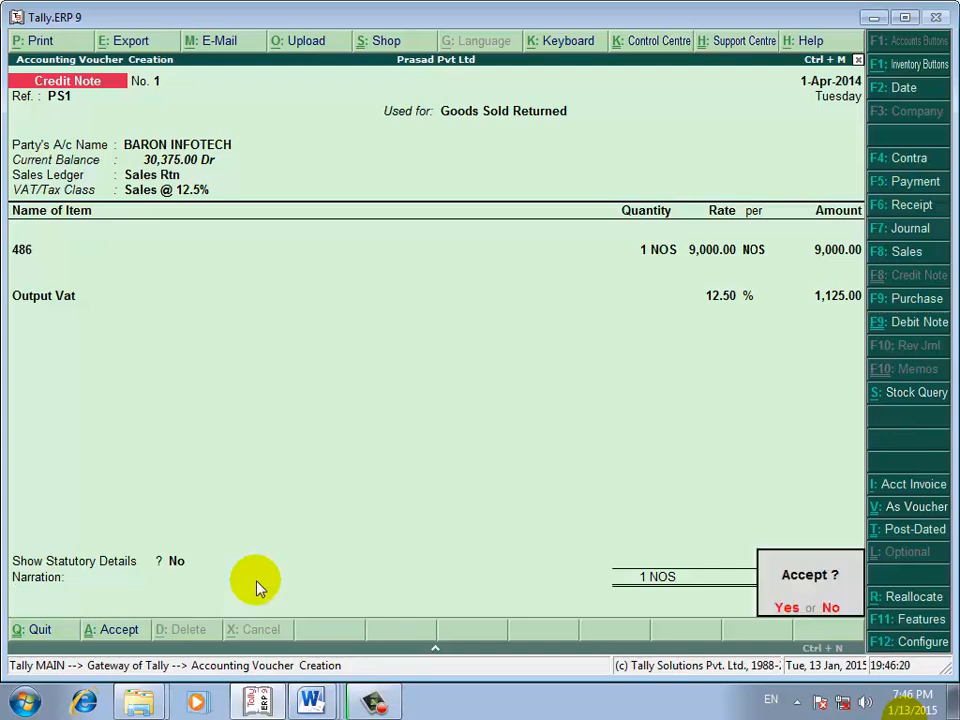
key("Return")
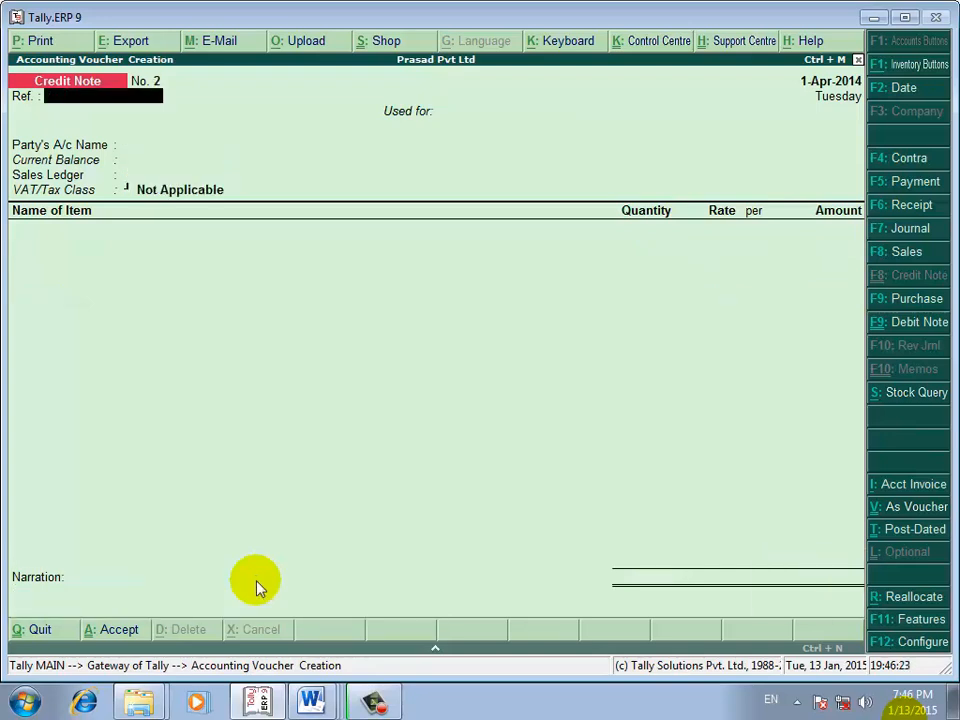
- Quit voucher creation to the Gateway of Tally, and switch to the adj no 1 to 4 document in Microsoft Word
key("Escape")
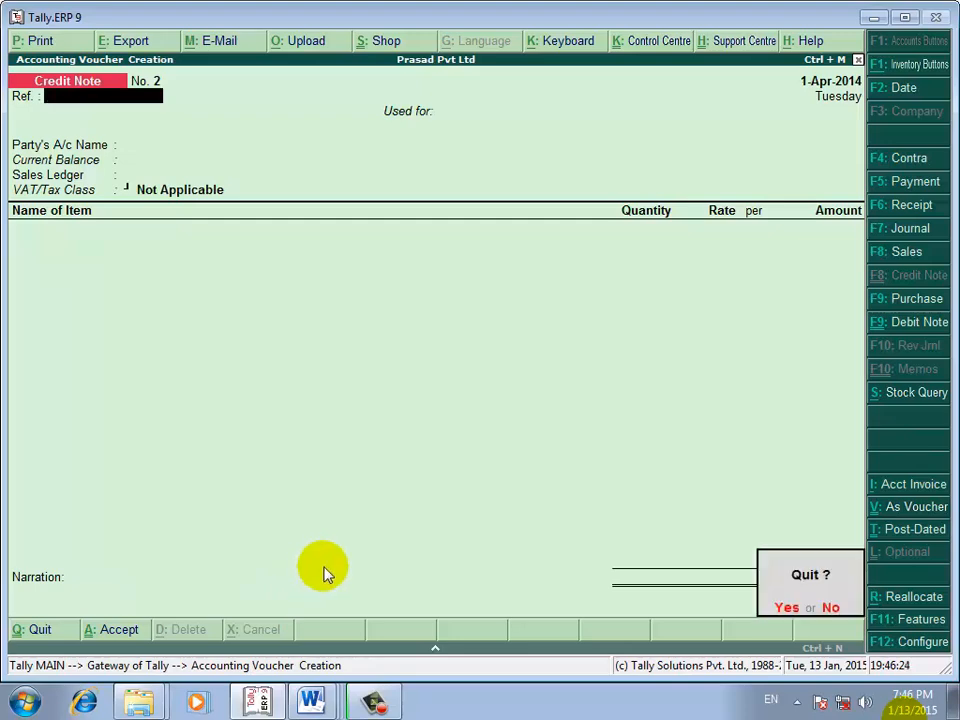
key("Return")
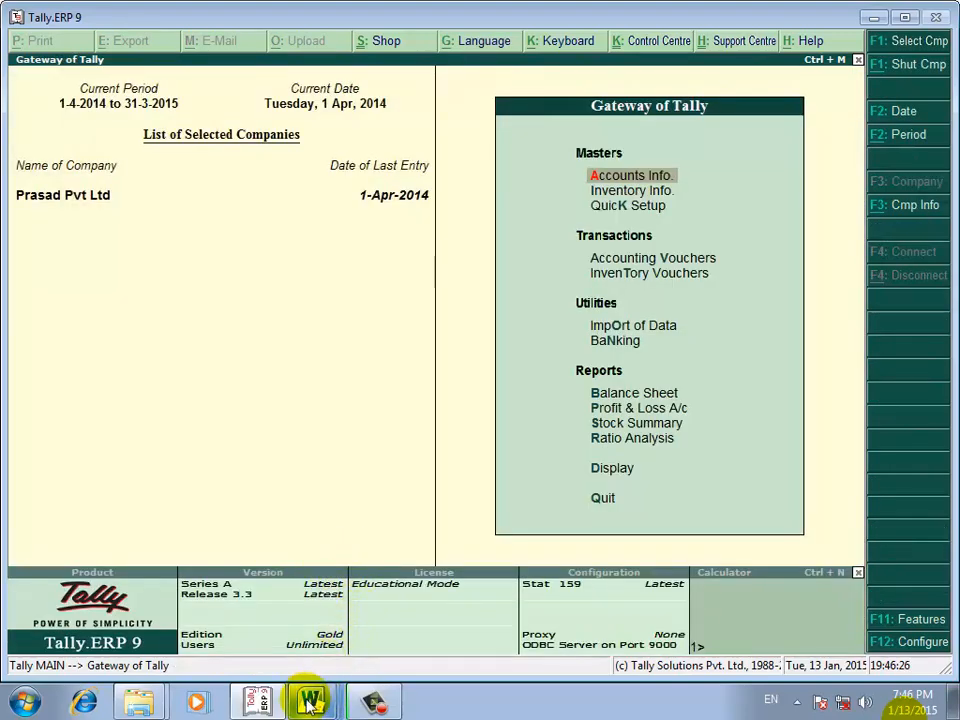
key("alt+Tab")
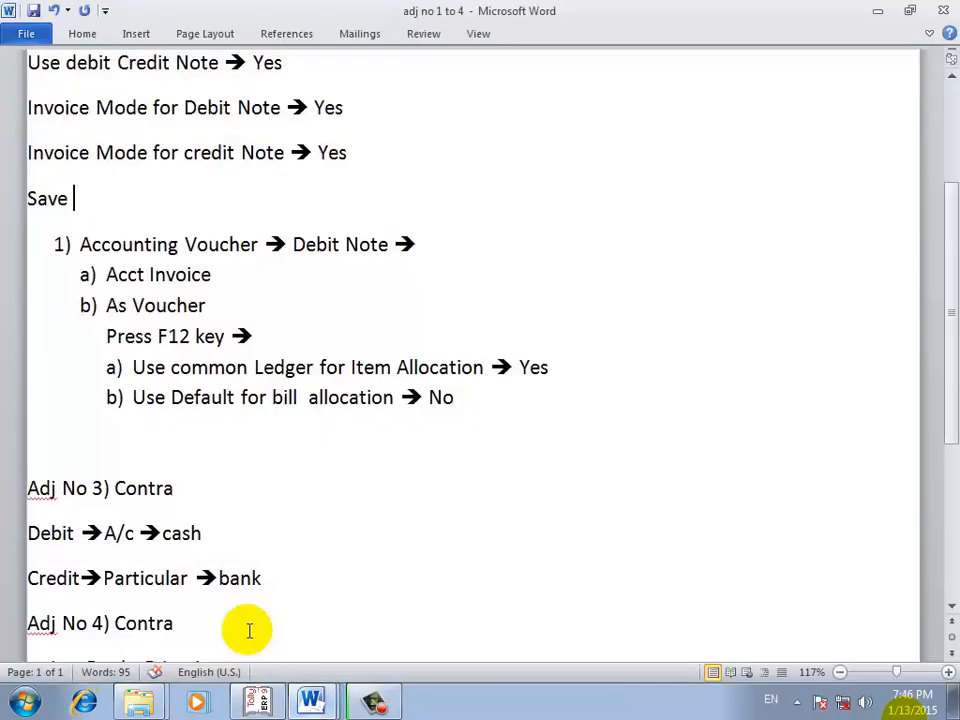